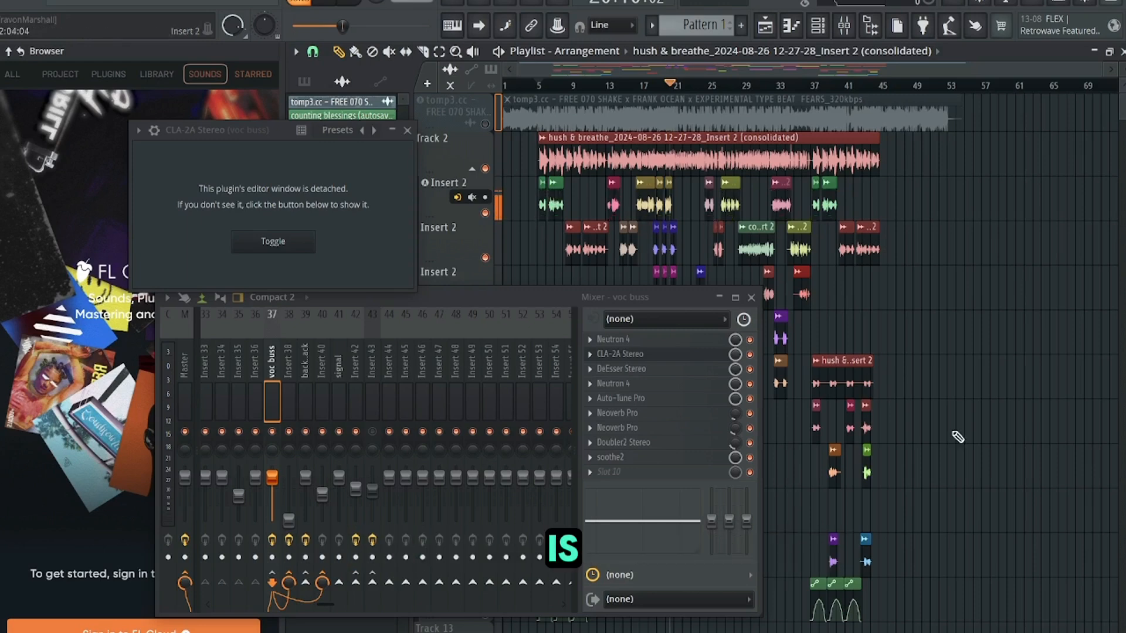
# Open the CLA-2A Stereo compressor on the voc buss mixer track and reposition its window for viewing.
pyautogui.click(528, 301)
pyautogui.moveTo(528, 304); pyautogui.dragTo(520, 247)
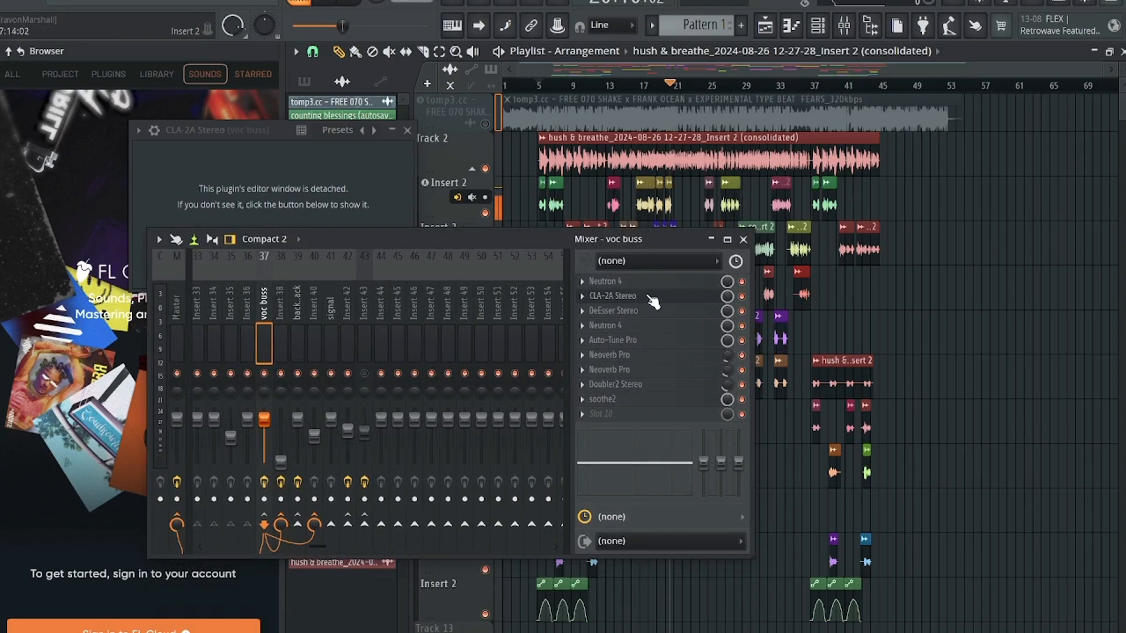
pyautogui.click(650, 297)
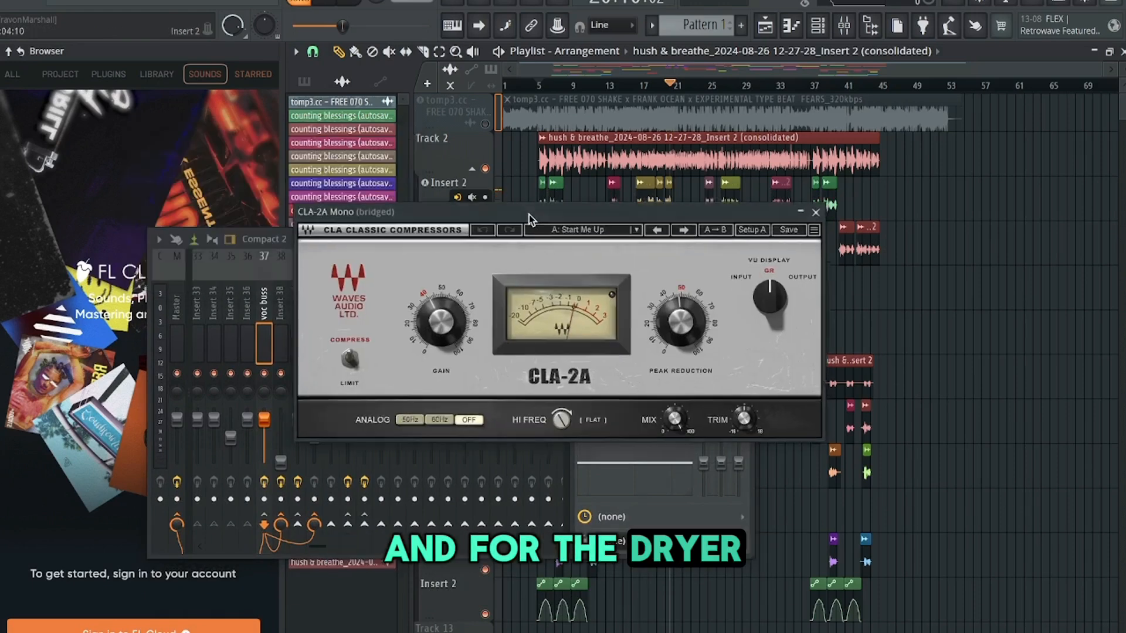
pyautogui.moveTo(529, 214); pyautogui.dragTo(484, 158)
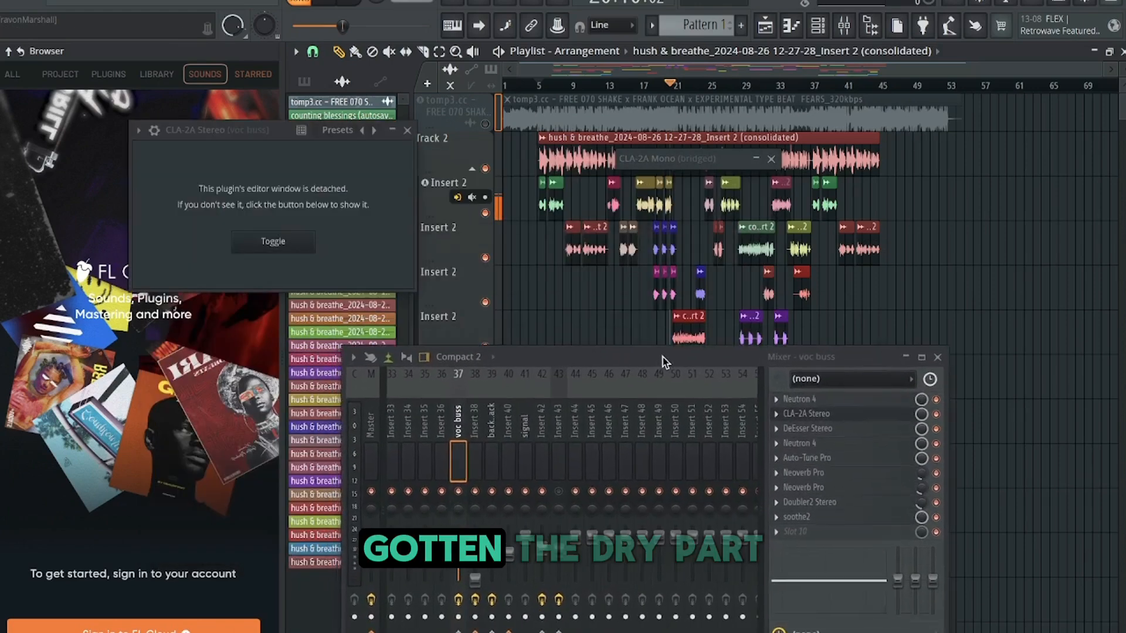
# Close the CLA-2A compressor window and look over the vocal clips in the playlist.
pyautogui.scroll(-2, 577, 255)
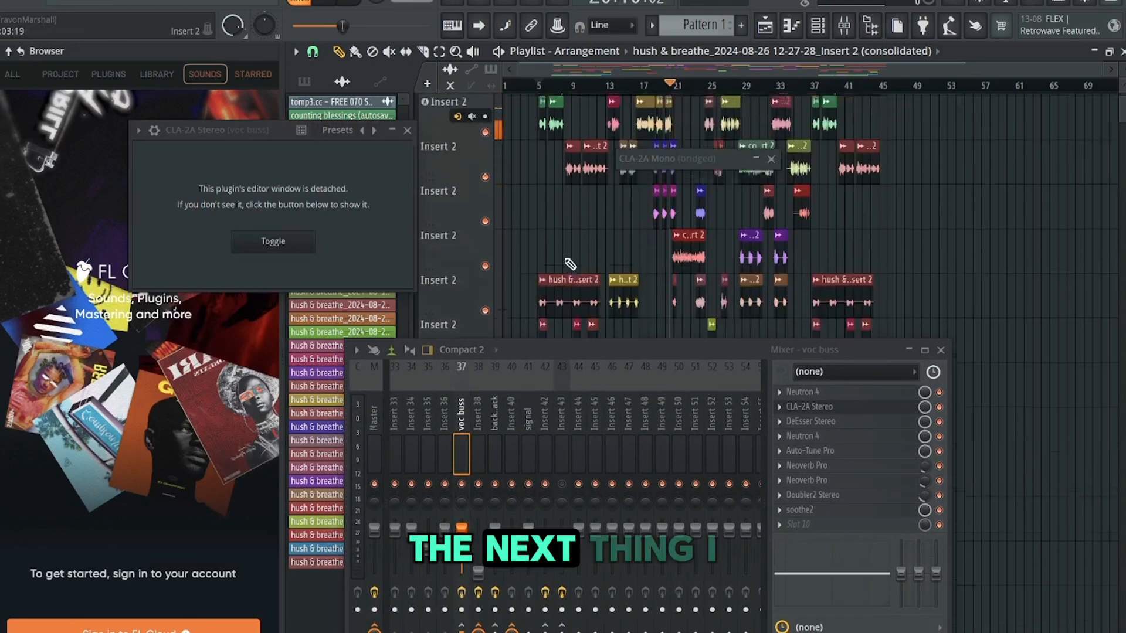
pyautogui.scroll(2, 585, 257)
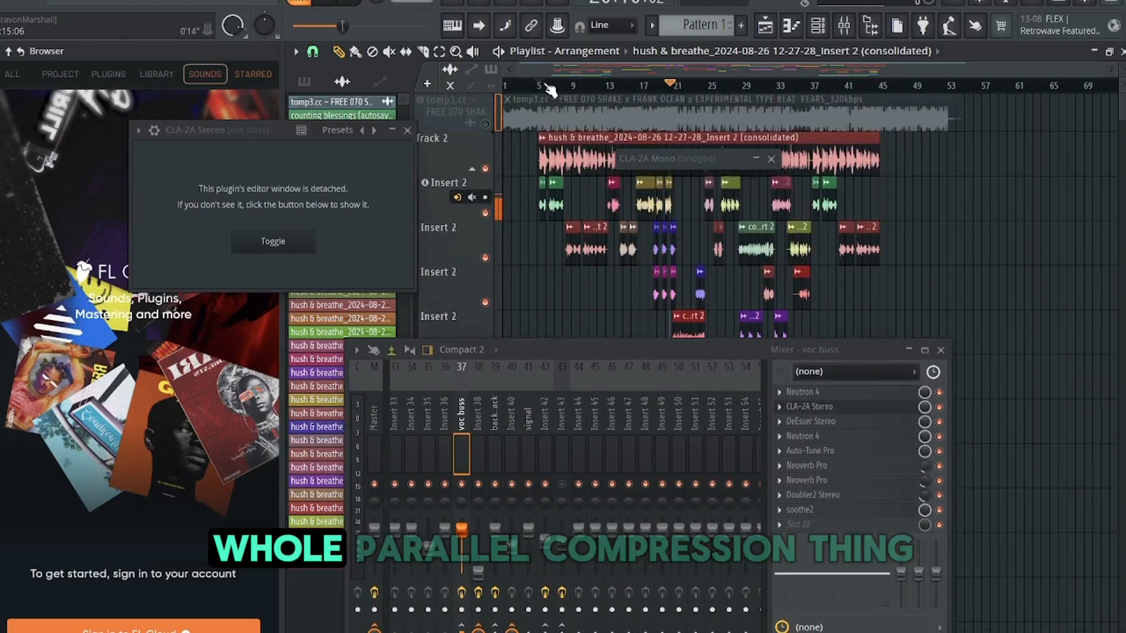
pyautogui.scroll(-4, 774, 160)
pyautogui.click(773, 158)
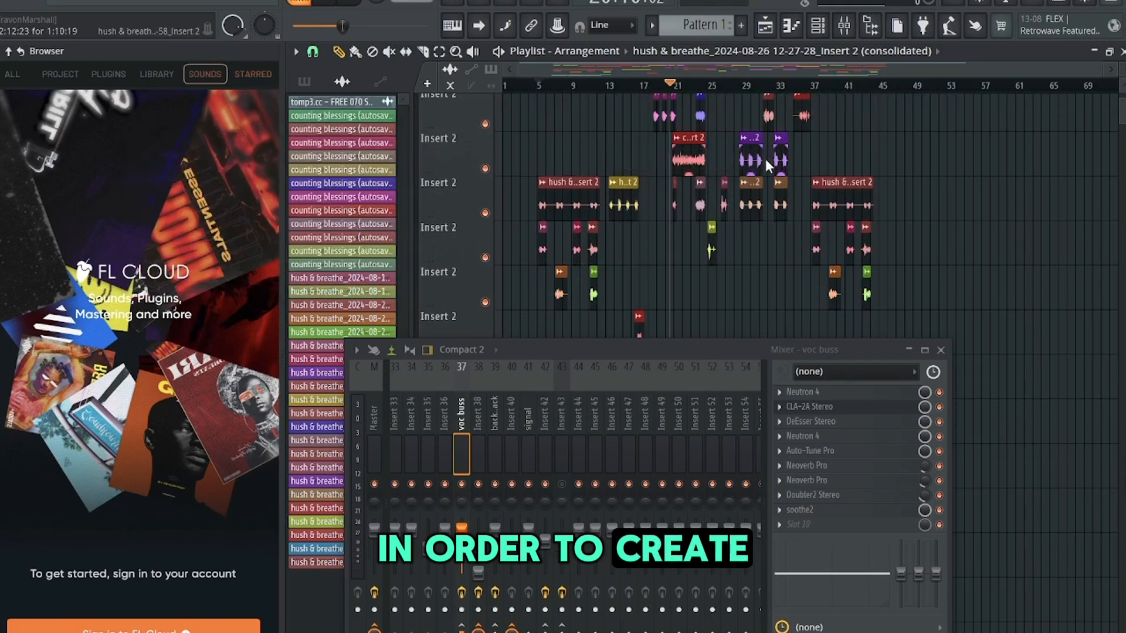
pyautogui.scroll(2, 668, 266)
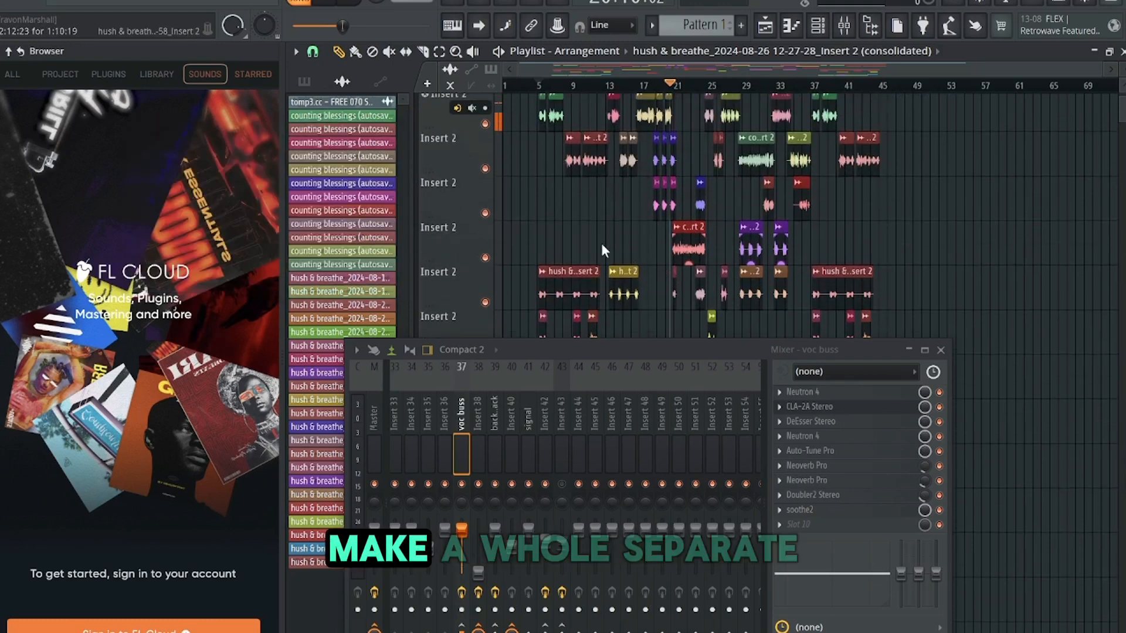
pyautogui.scroll(3, 596, 252)
pyautogui.scroll(-3, 582, 280)
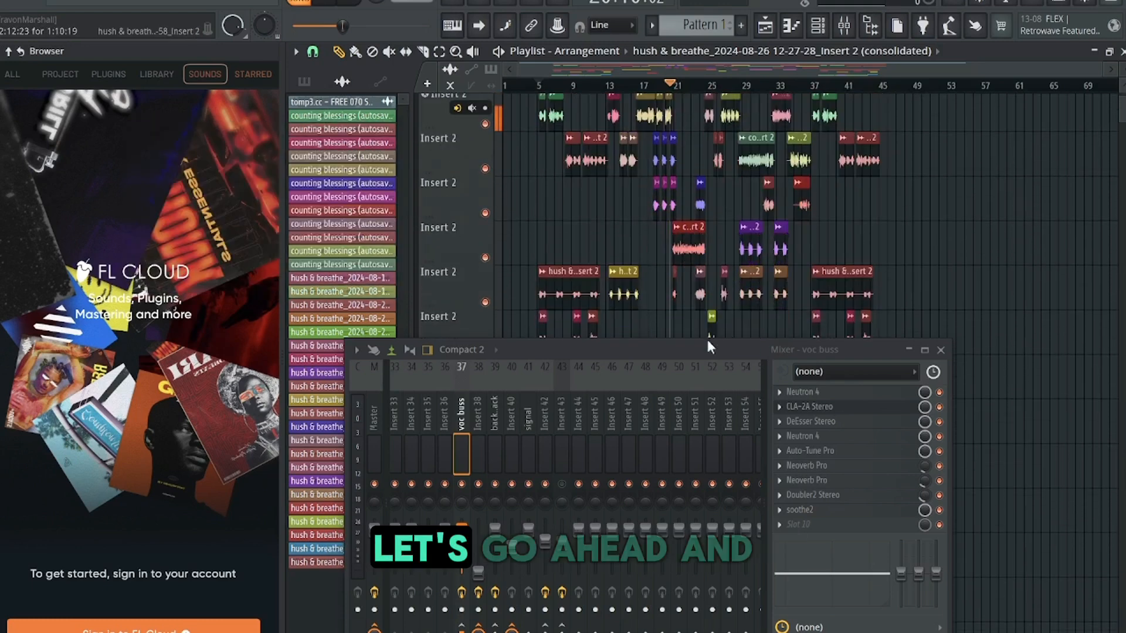
# Move the mixer clear of the playlist and select all vocal clips on the Insert 2 tracks.
pyautogui.moveTo(654, 351); pyautogui.dragTo(691, 475)
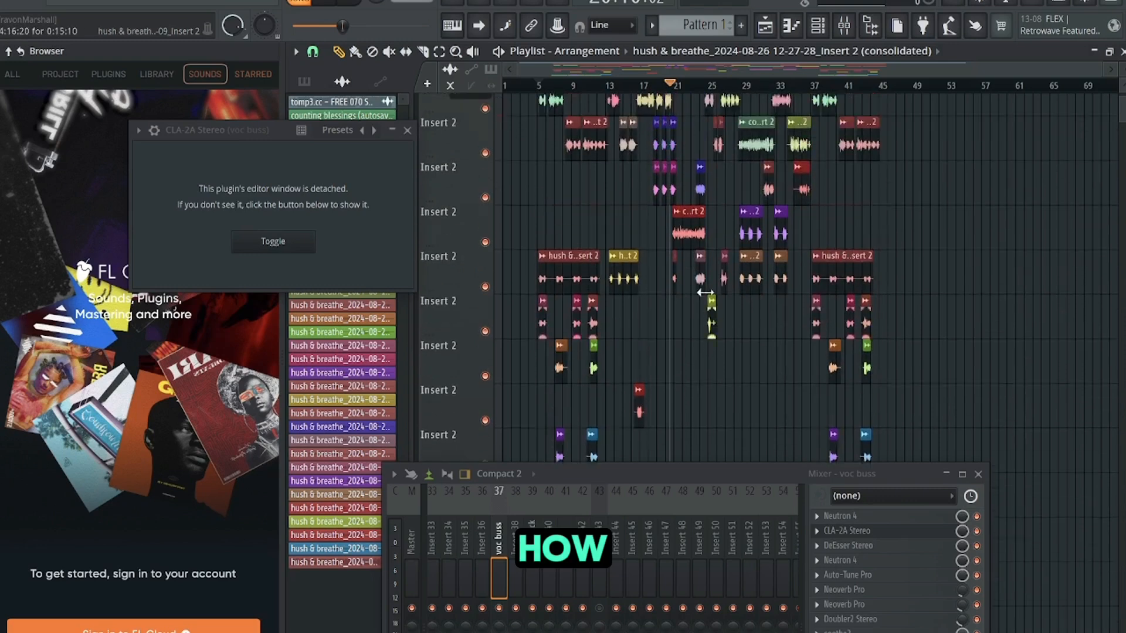
pyautogui.scroll(2, 565, 244)
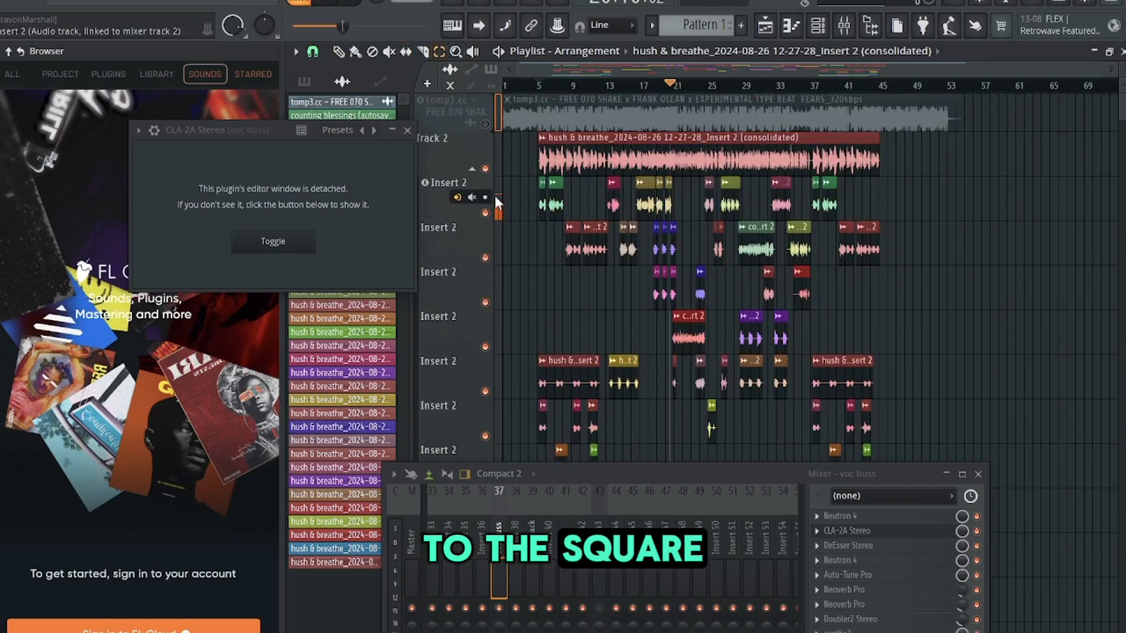
pyautogui.moveTo(528, 96); pyautogui.dragTo(914, 469)
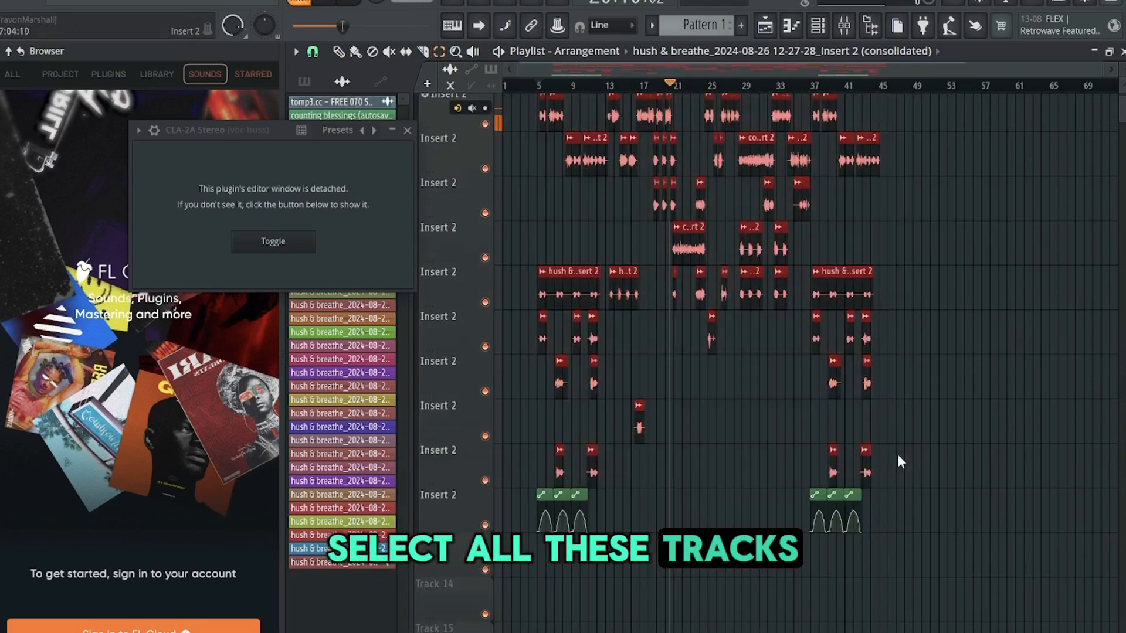
# Open the mixer and disable Auto-Tune Pro, both Neoverb Pro effects, Doubler2 Stereo and soothe2 on the voc buss track.
pyautogui.click(167, 4)
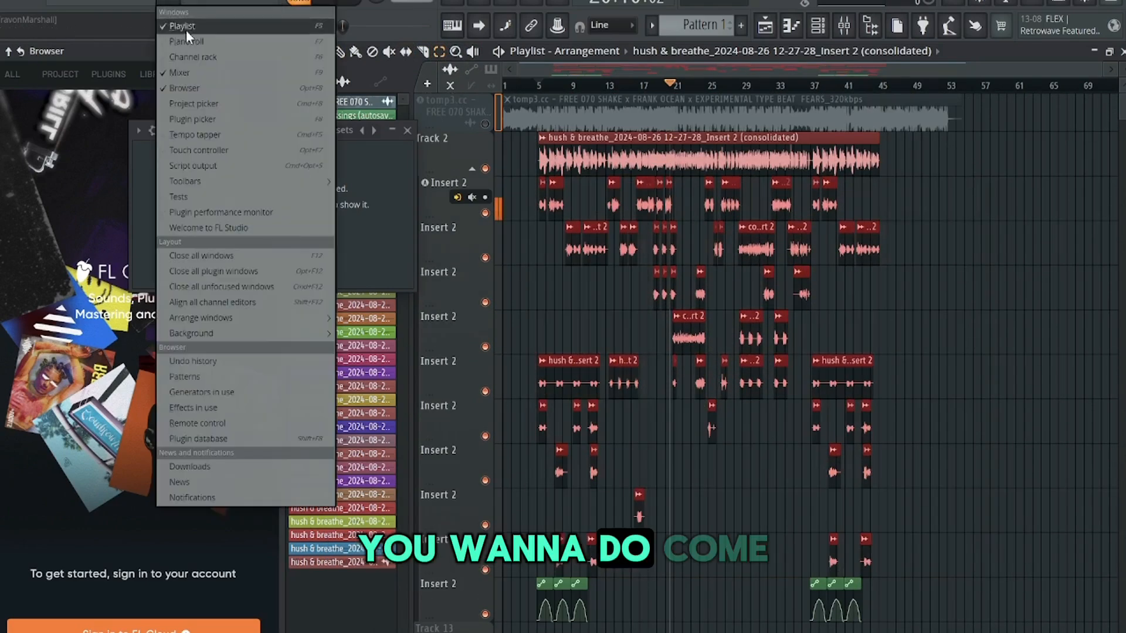
pyautogui.click(195, 66)
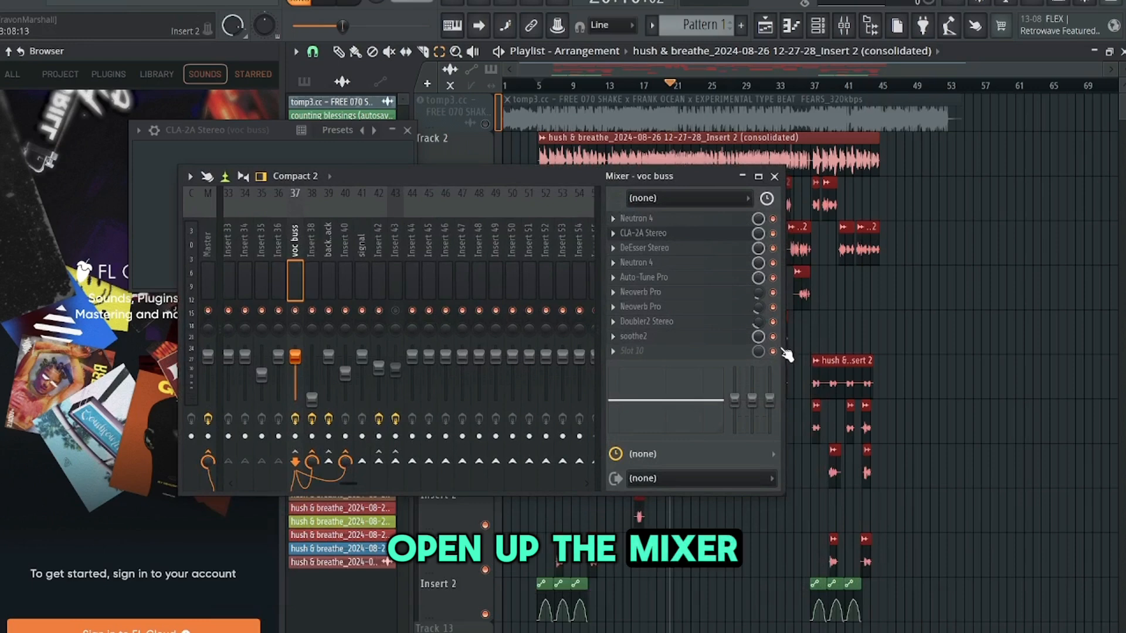
pyautogui.click(773, 337)
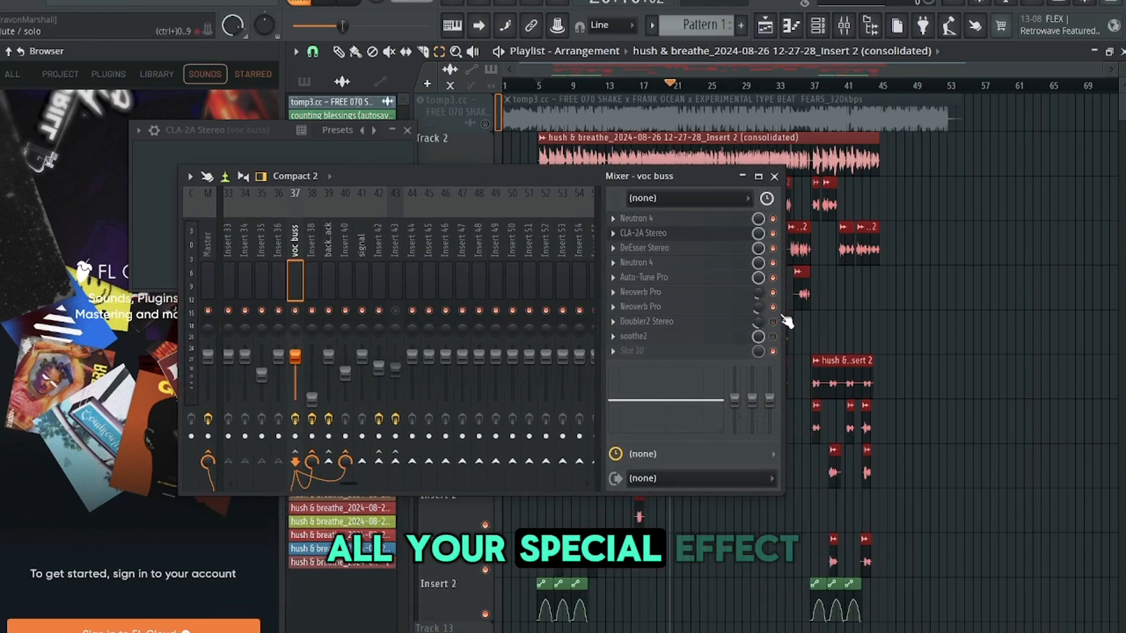
pyautogui.click(773, 307)
pyautogui.click(773, 292)
pyautogui.click(773, 278)
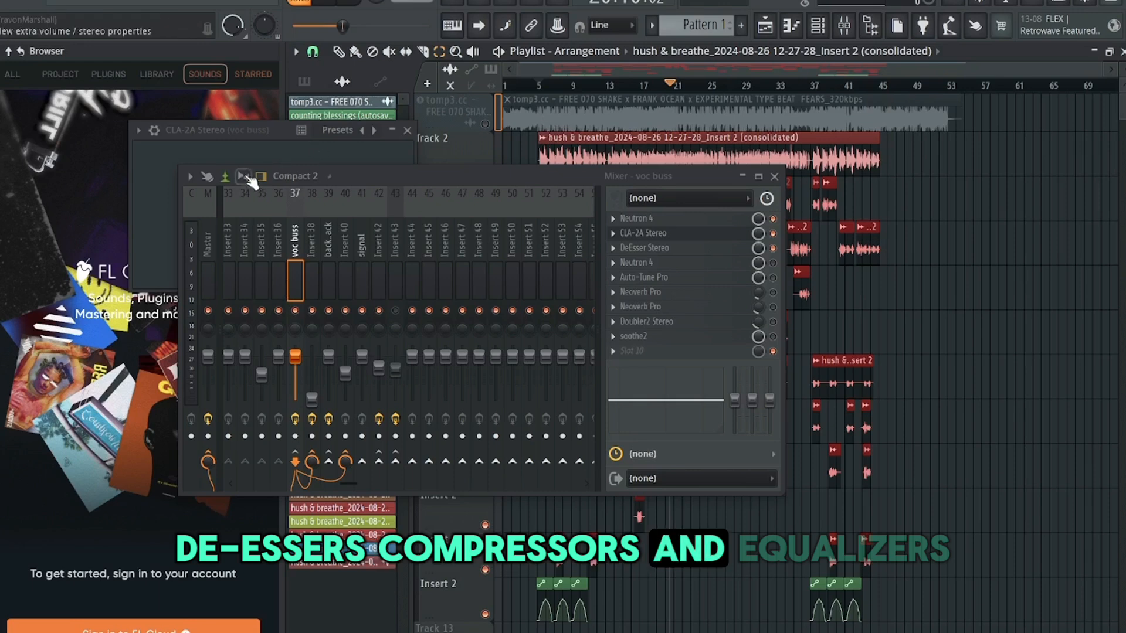
# Disable Vocal Reverb on the Master track, and Doubler2 Stereo, Fruity delay 2 and Neoverb Pro on the backy back track.
pyautogui.click(209, 264)
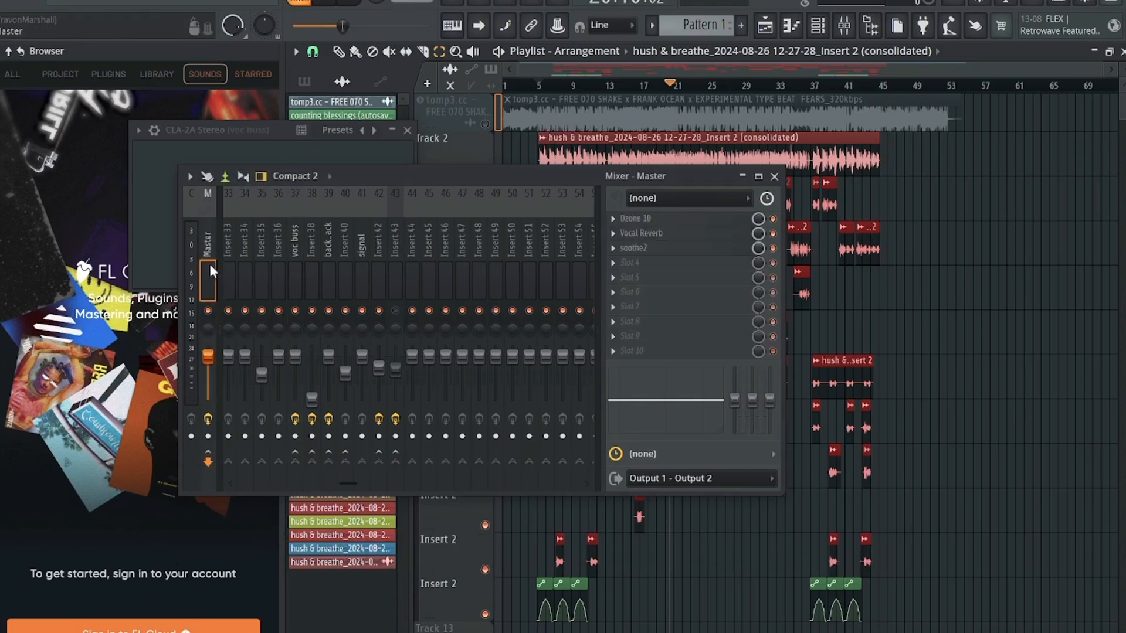
pyautogui.click(773, 234)
pyautogui.click(326, 477)
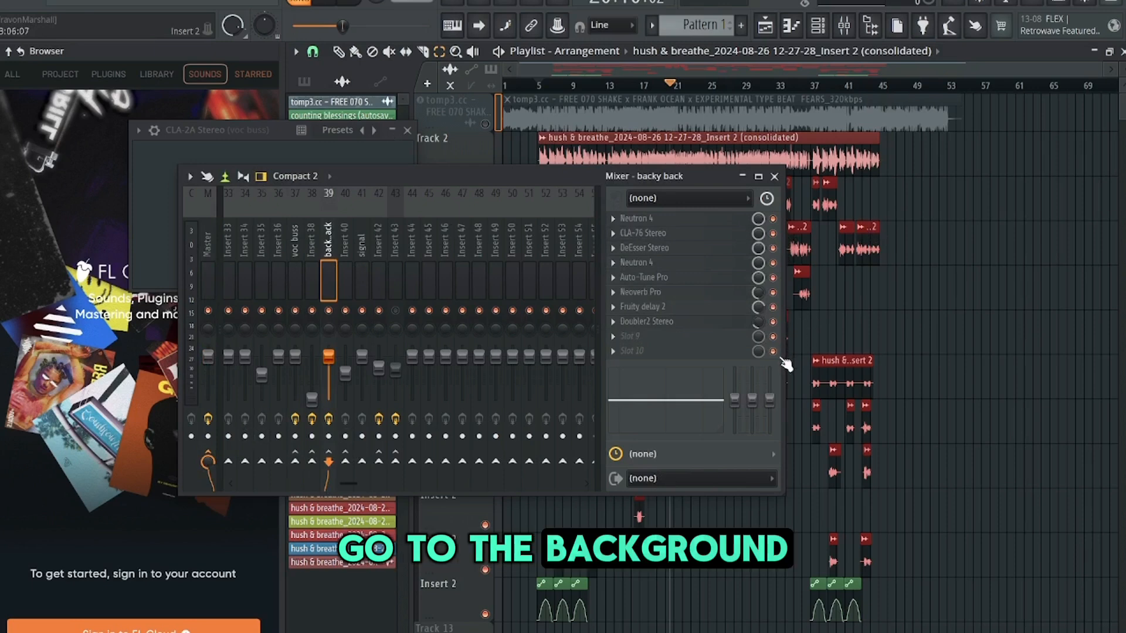
pyautogui.click(772, 322)
pyautogui.click(773, 307)
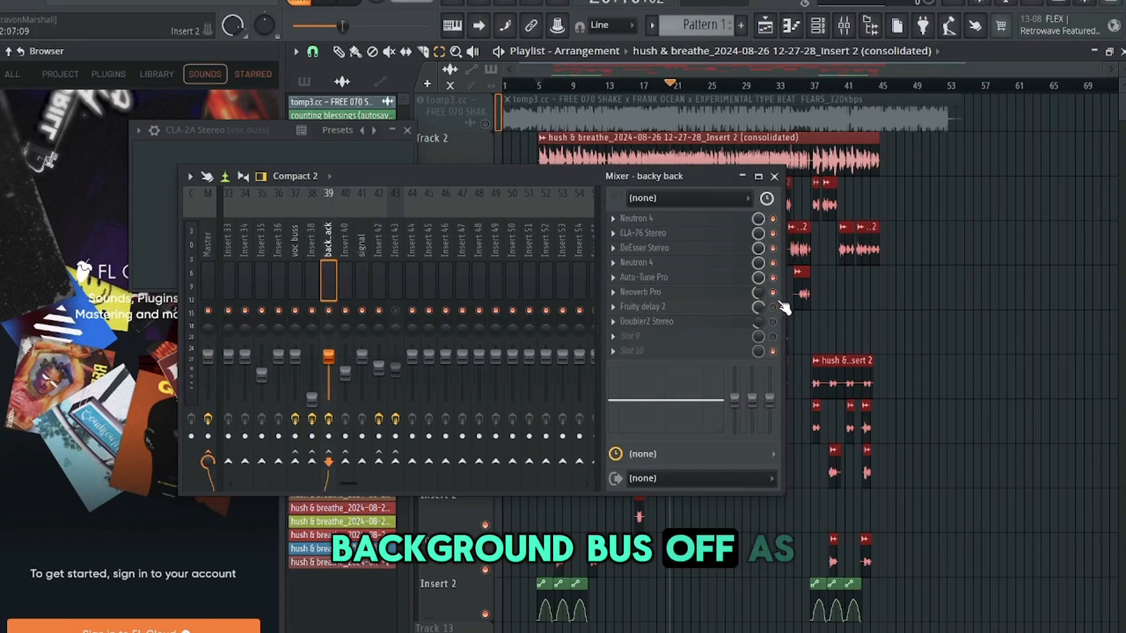
pyautogui.click(773, 292)
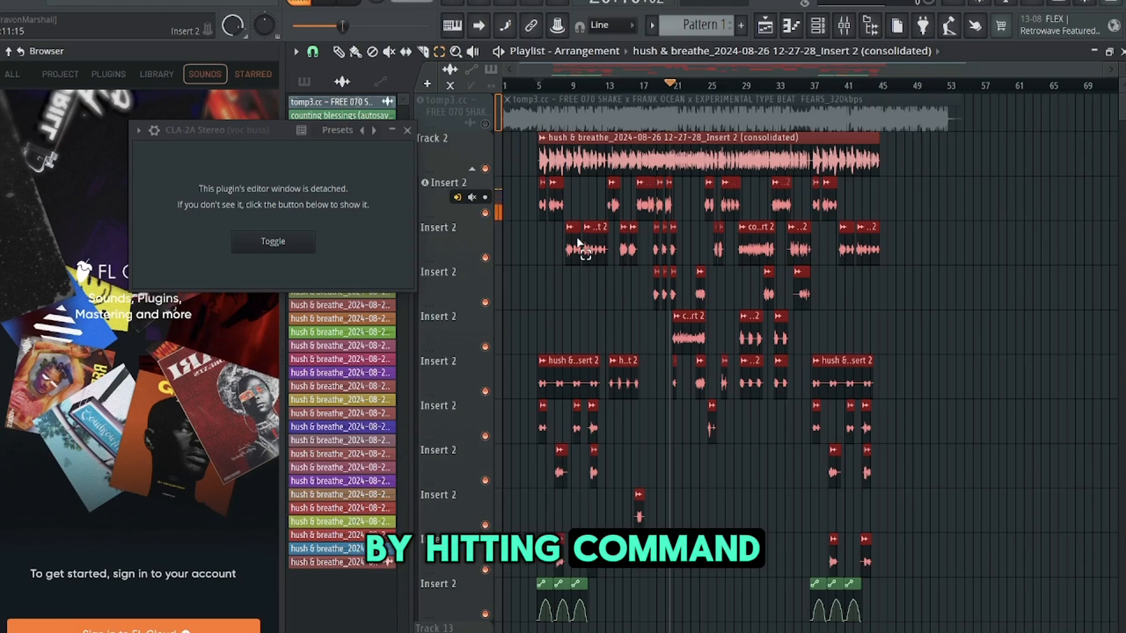
# Consolidate the selected vocal clips into one 16Bit int stereo WAV clip, with insert effects enabled and the tail set to Leave remainder.
pyautogui.press('super+alt+c')
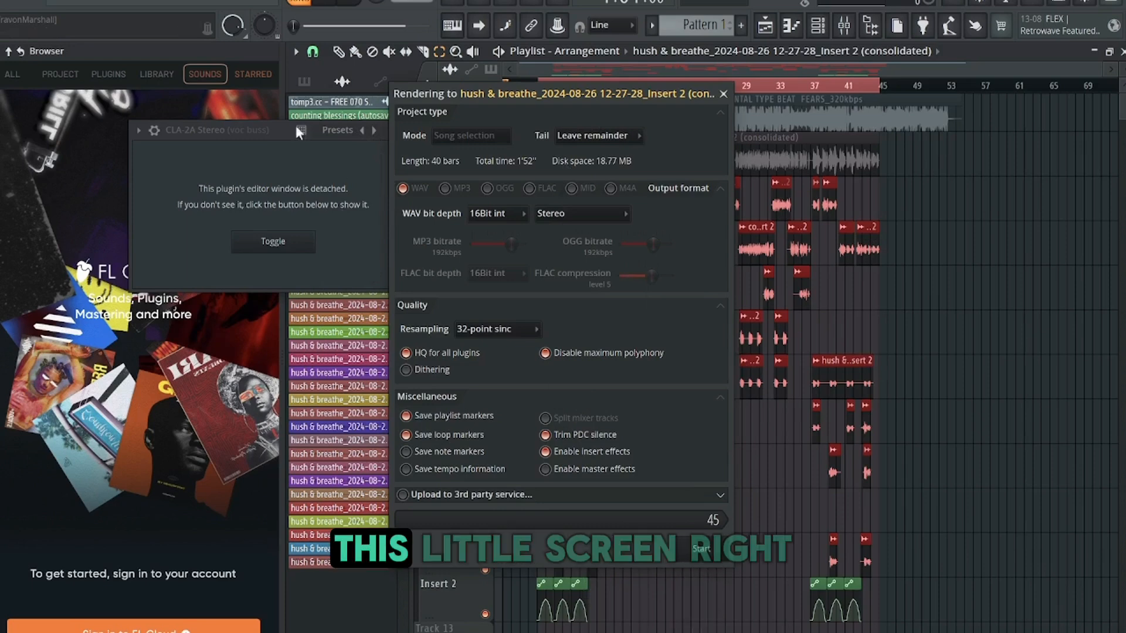
pyautogui.click(704, 557)
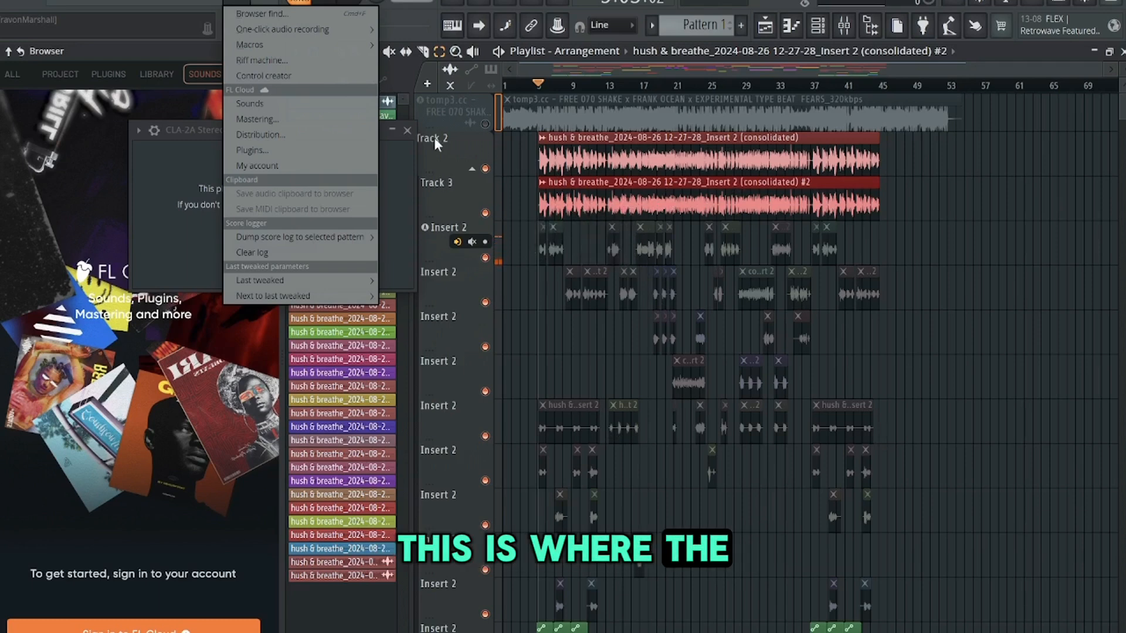
# Find the unused mixer track Insert 44 and rename it "parallel comp".
pyautogui.moveTo(286, 29)
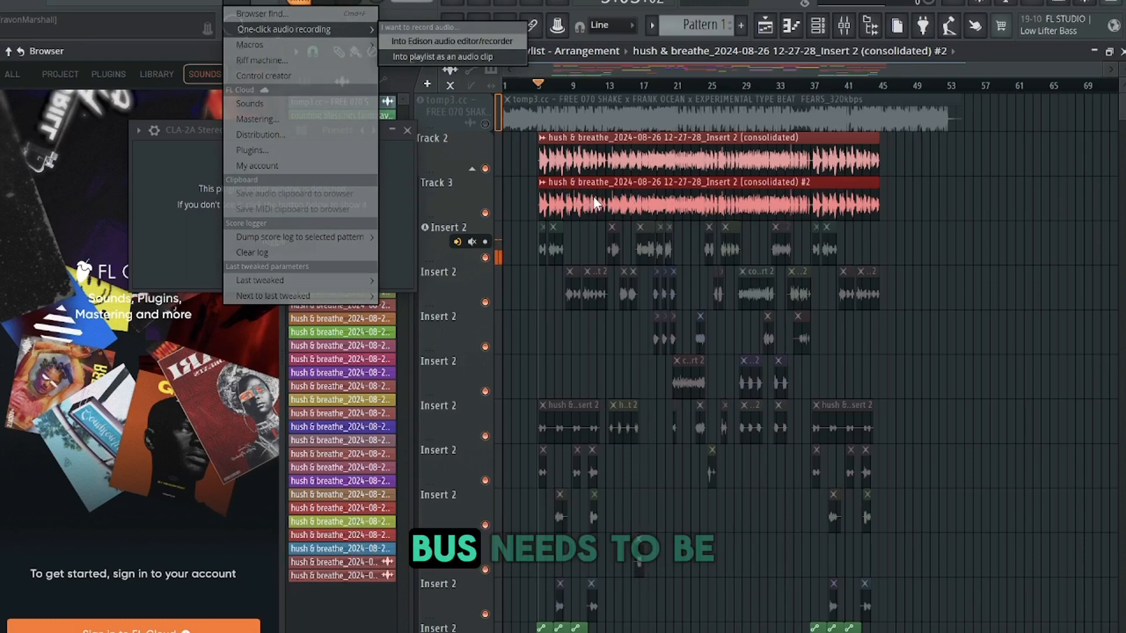
pyautogui.click(169, 3)
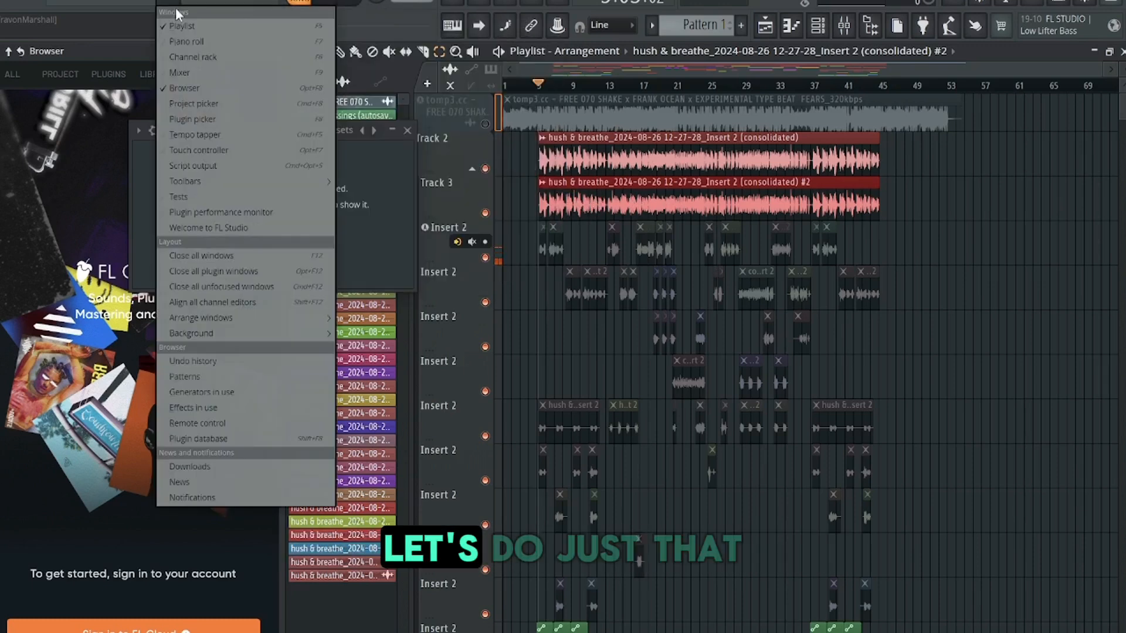
pyautogui.click(180, 72)
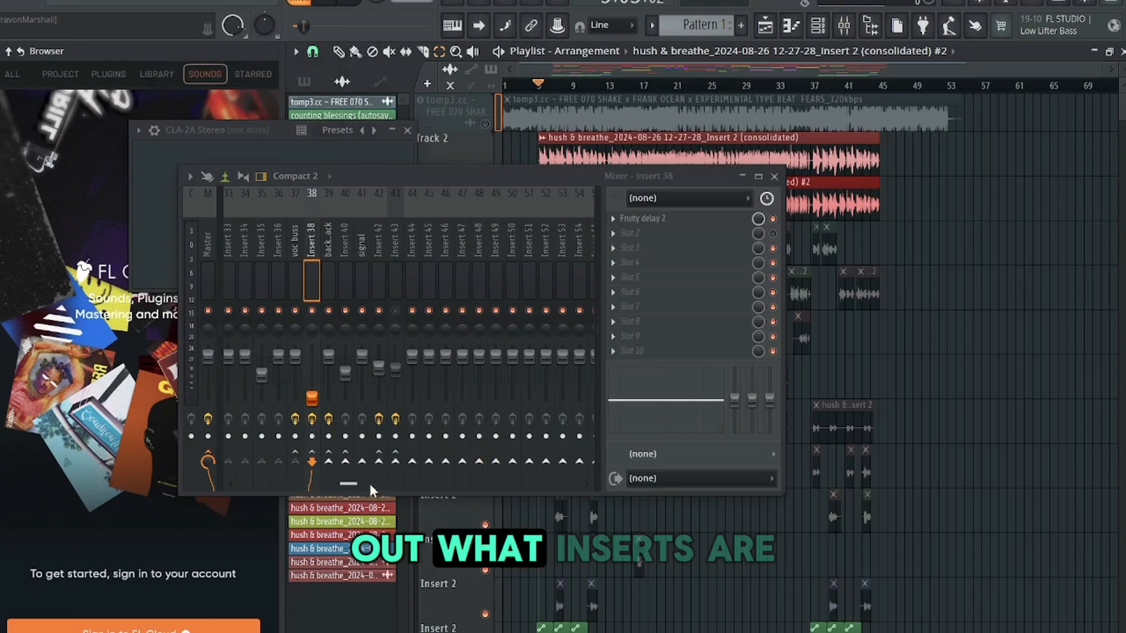
pyautogui.hscroll(1, 371, 489)
pyautogui.click(381, 277)
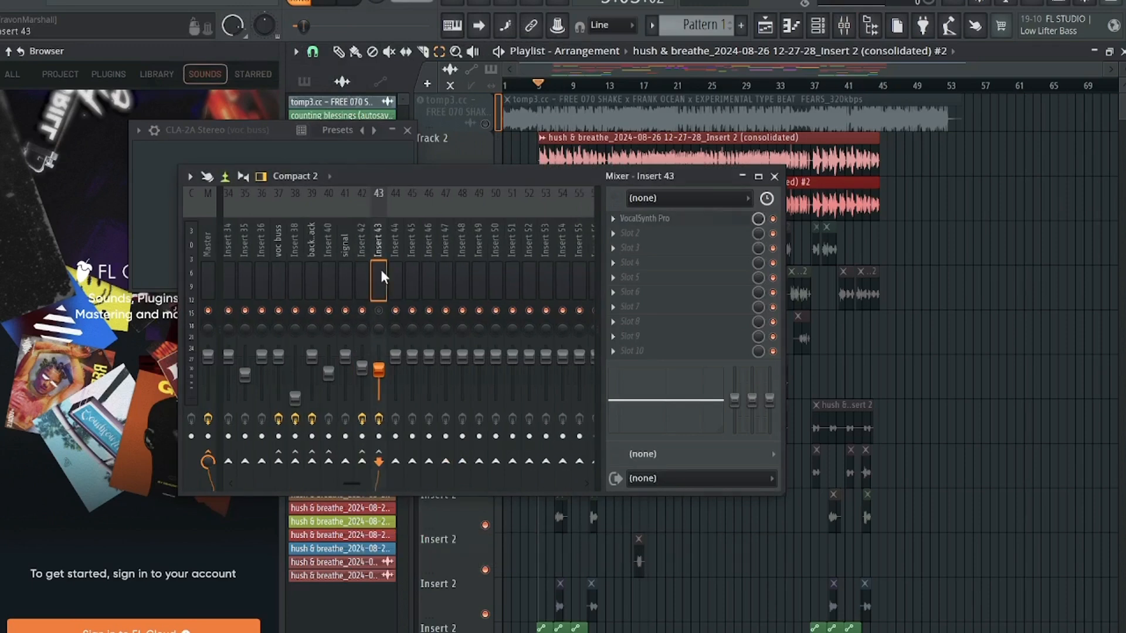
pyautogui.click(396, 272)
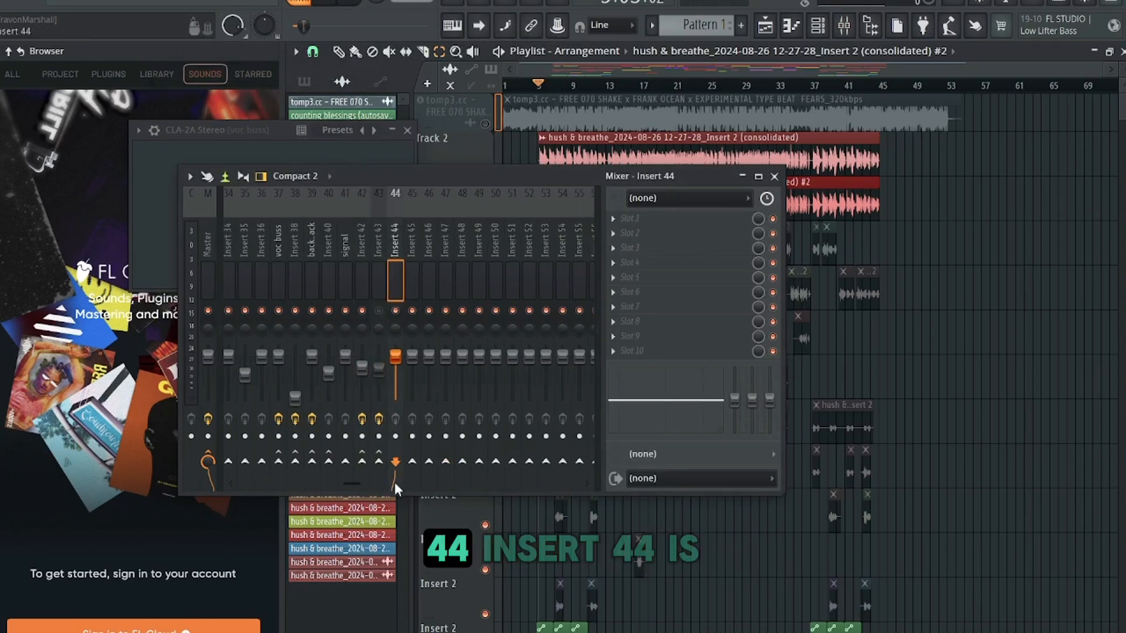
pyautogui.hscroll(-3, 384, 445)
pyautogui.rightClick(444, 246)
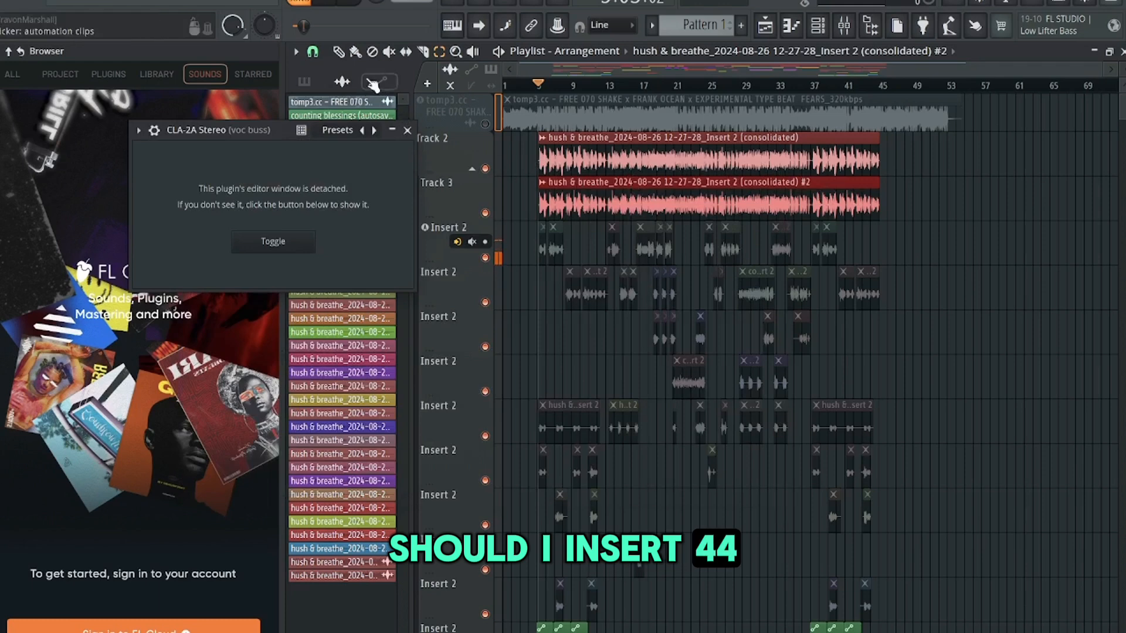
# Route the new consolidated vocal clip on playlist Track 3 to mixer track 44.
pyautogui.click(603, 211)
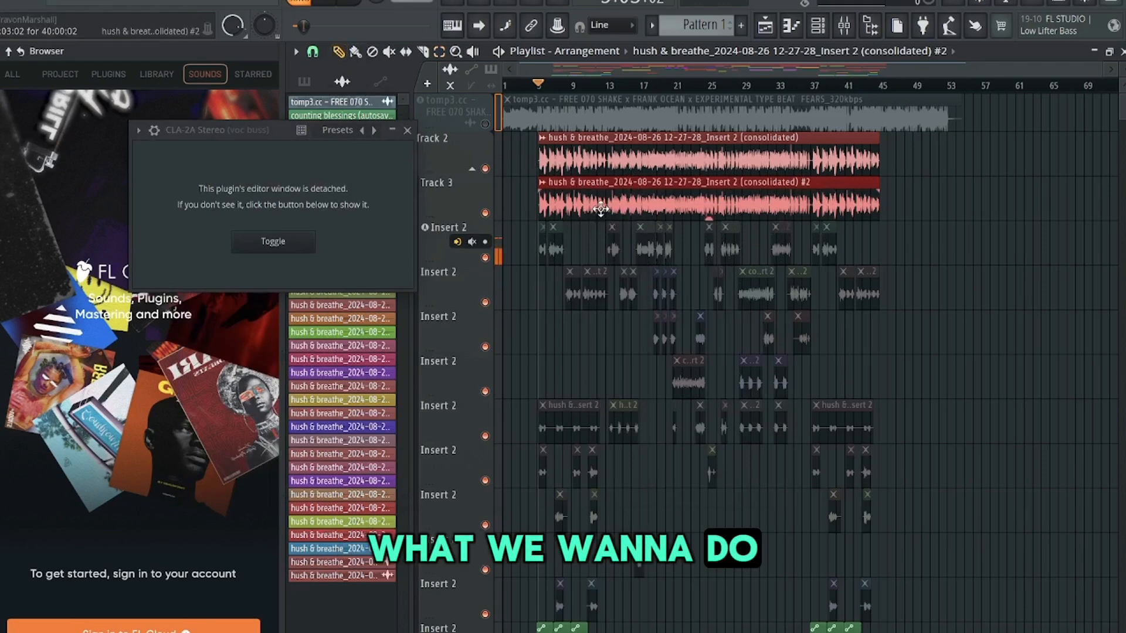
pyautogui.doubleClick(602, 211)
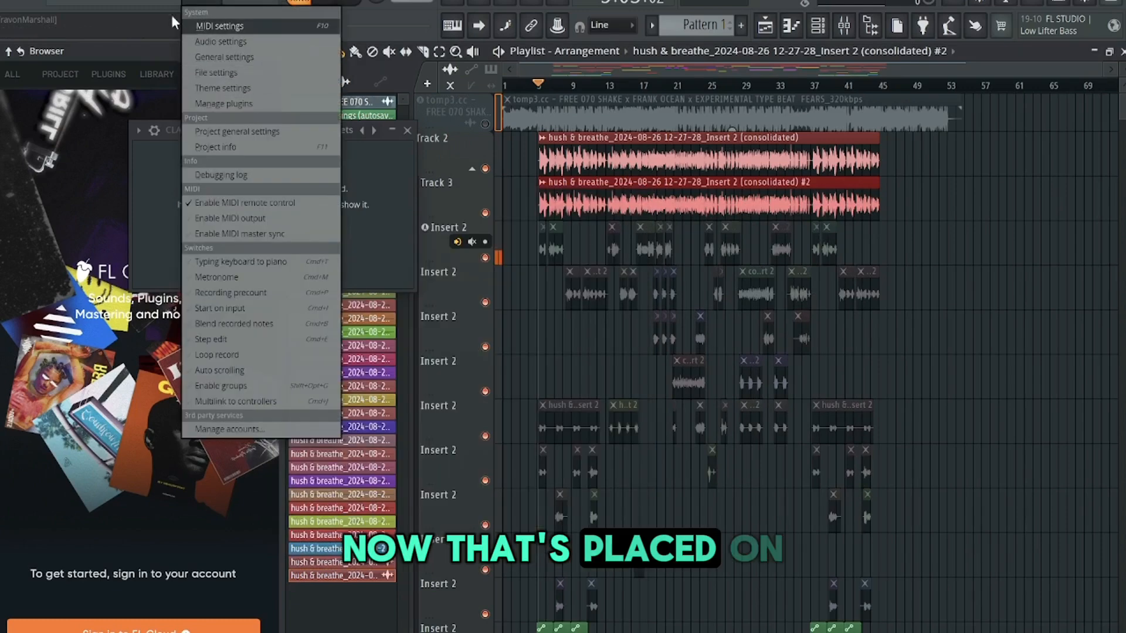
# Load the Neutron 4 Equalizer on the parallel comp mixer track and select its Analog Low Shelf band 1.
pyautogui.moveTo(171, 3)
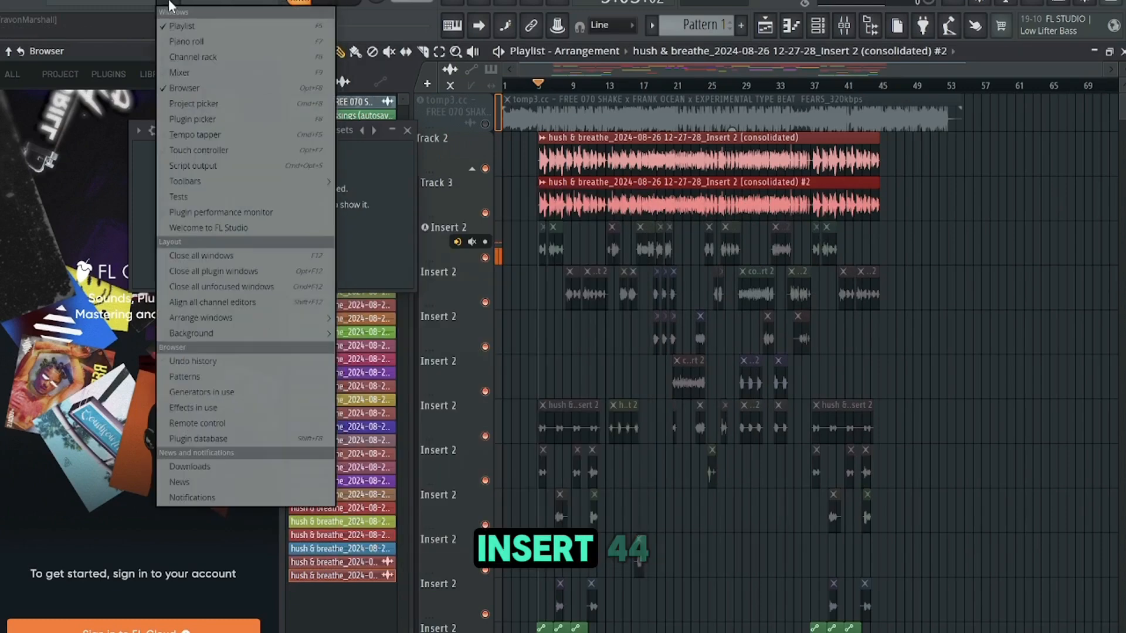
pyautogui.click(193, 73)
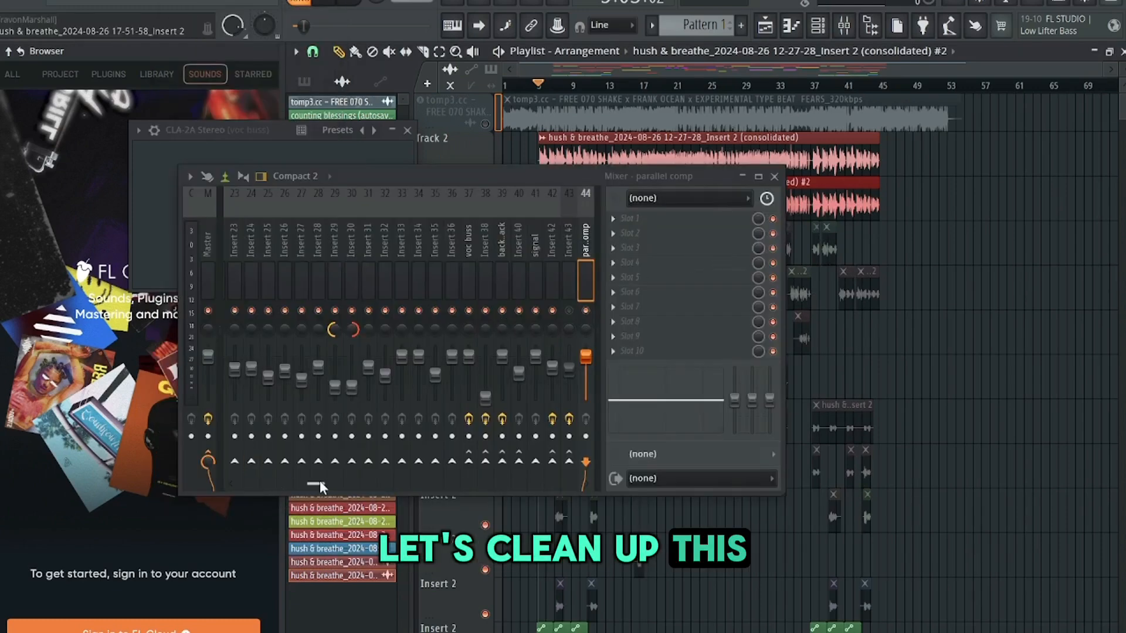
pyautogui.moveTo(311, 487); pyautogui.dragTo(328, 487)
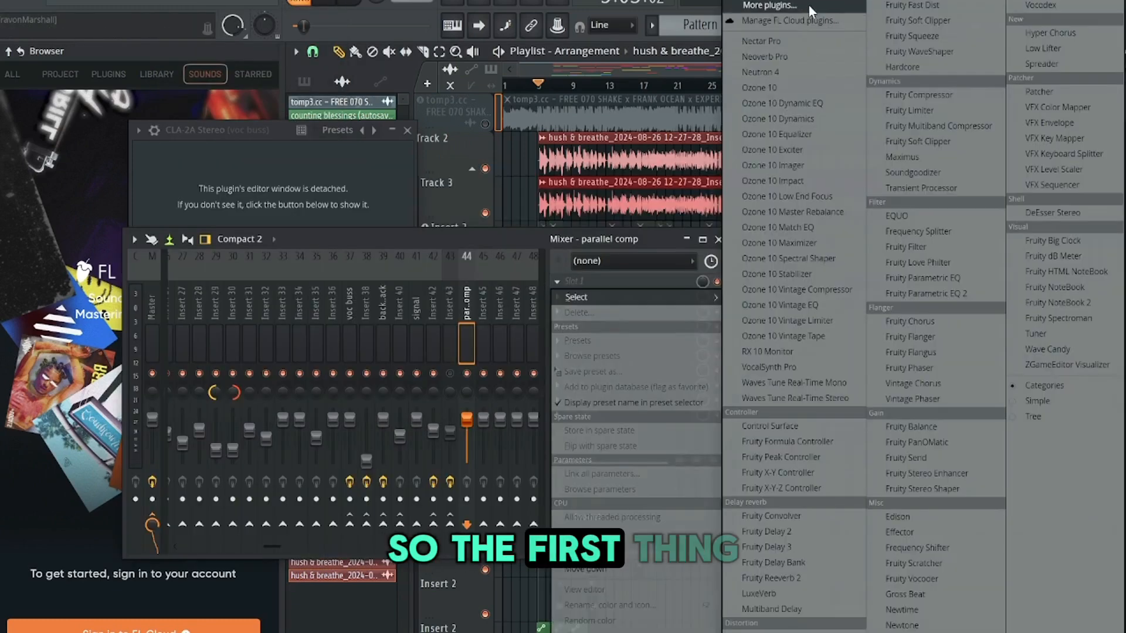
pyautogui.click(808, 5)
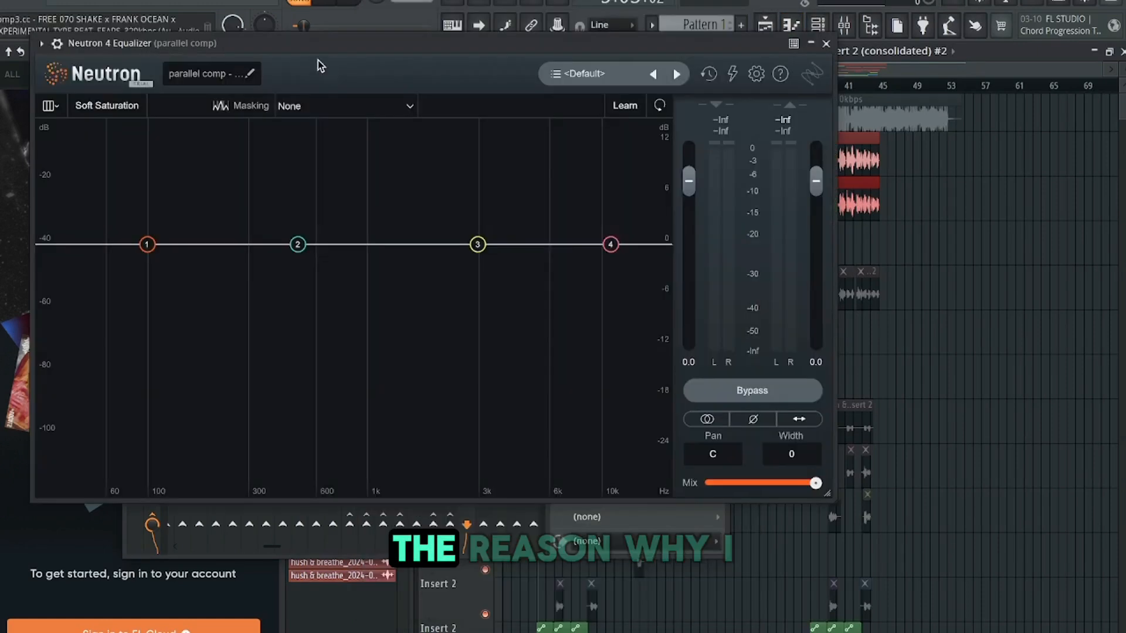
pyautogui.moveTo(298, 40); pyautogui.dragTo(330, 42)
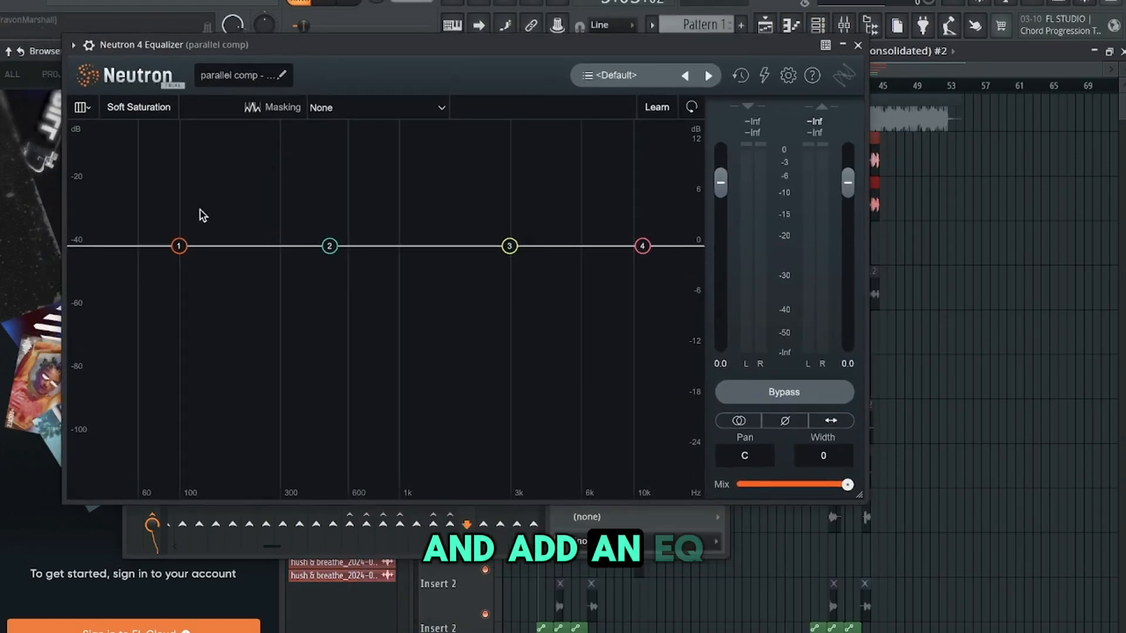
pyautogui.click(200, 246)
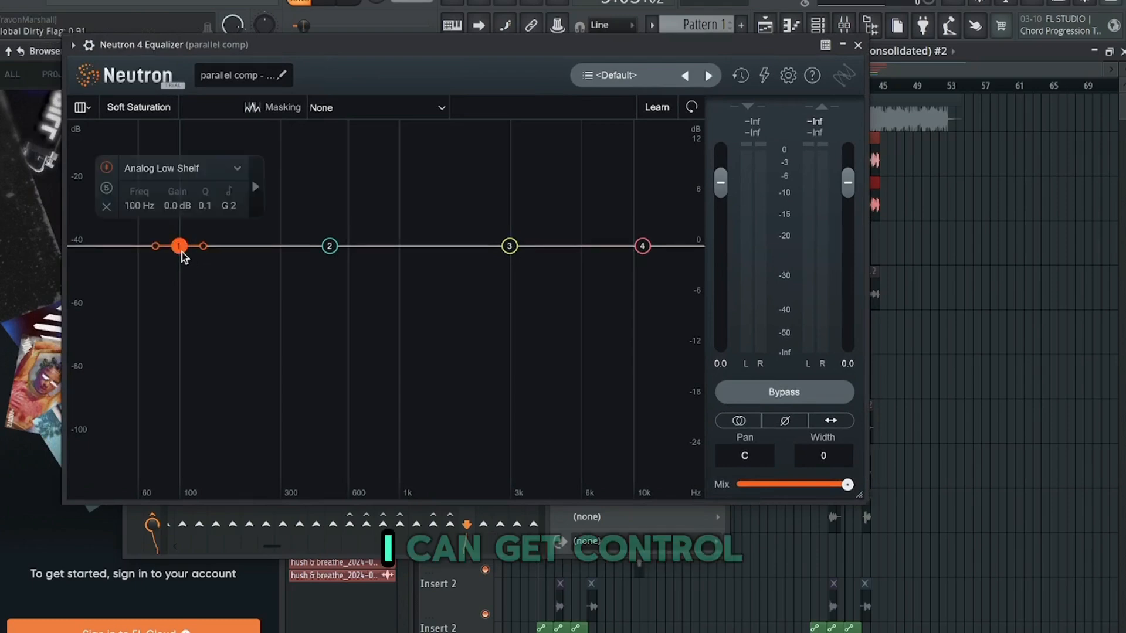
# Turn equalizer band 1 into a Flat Highpass at about 123 Hz with a 48 dB/oct slope.
pyautogui.click(194, 175)
pyautogui.moveTo(197, 240)
pyautogui.moveTo(199, 296)
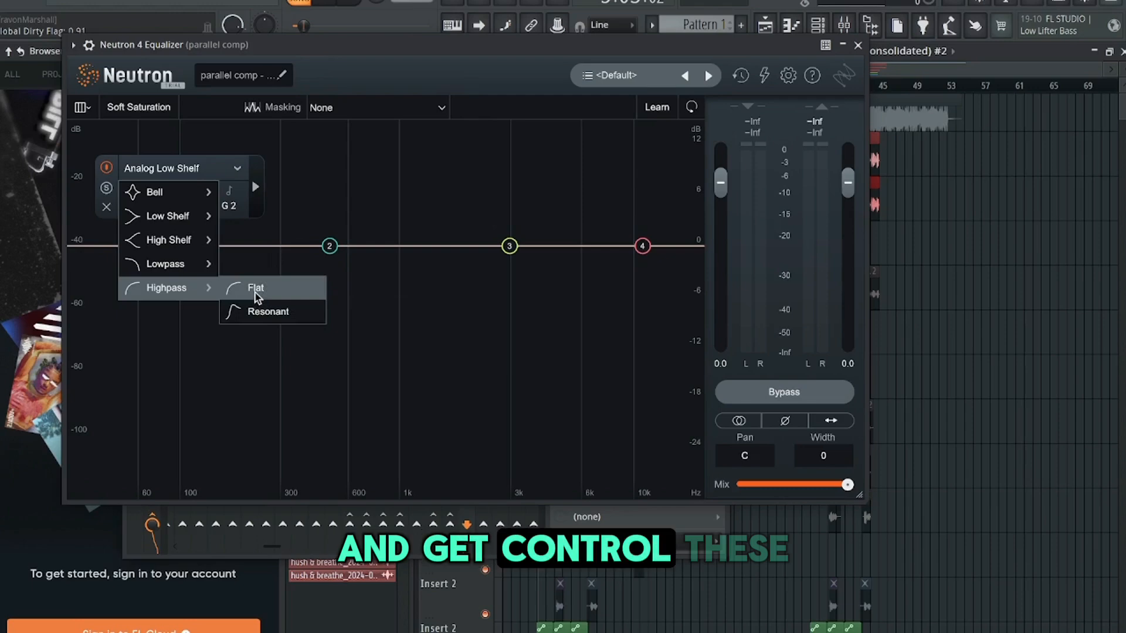
pyautogui.click(190, 287)
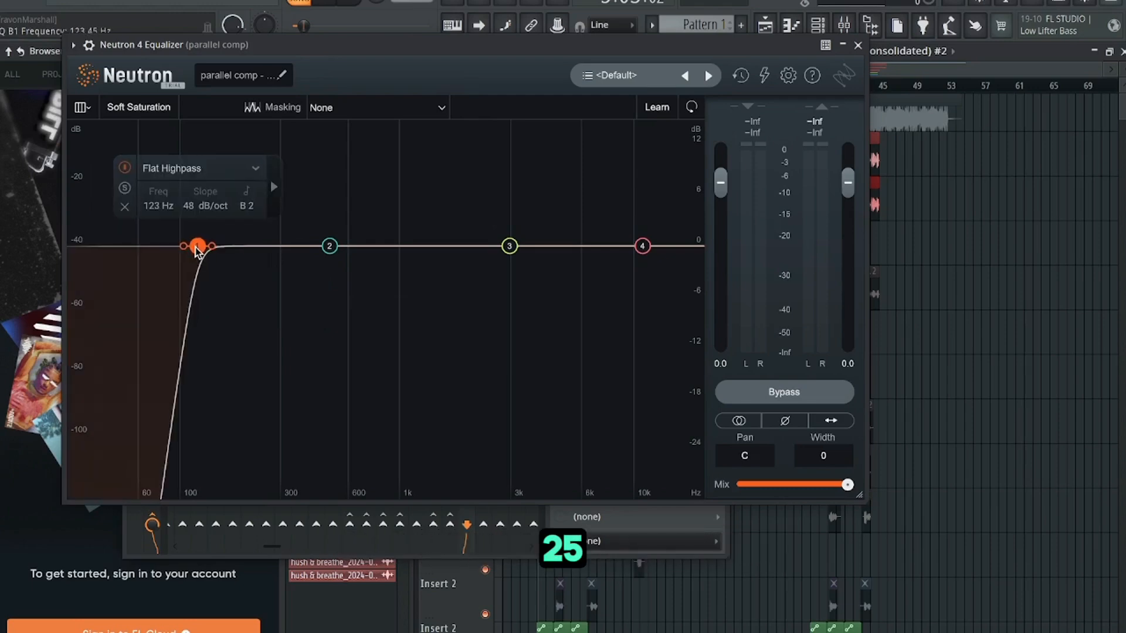
# Set band 4 as an Analog High Shelf cutting 2.5 dB at about 12265 Hz, and close the equalizer.
pyautogui.click(630, 175)
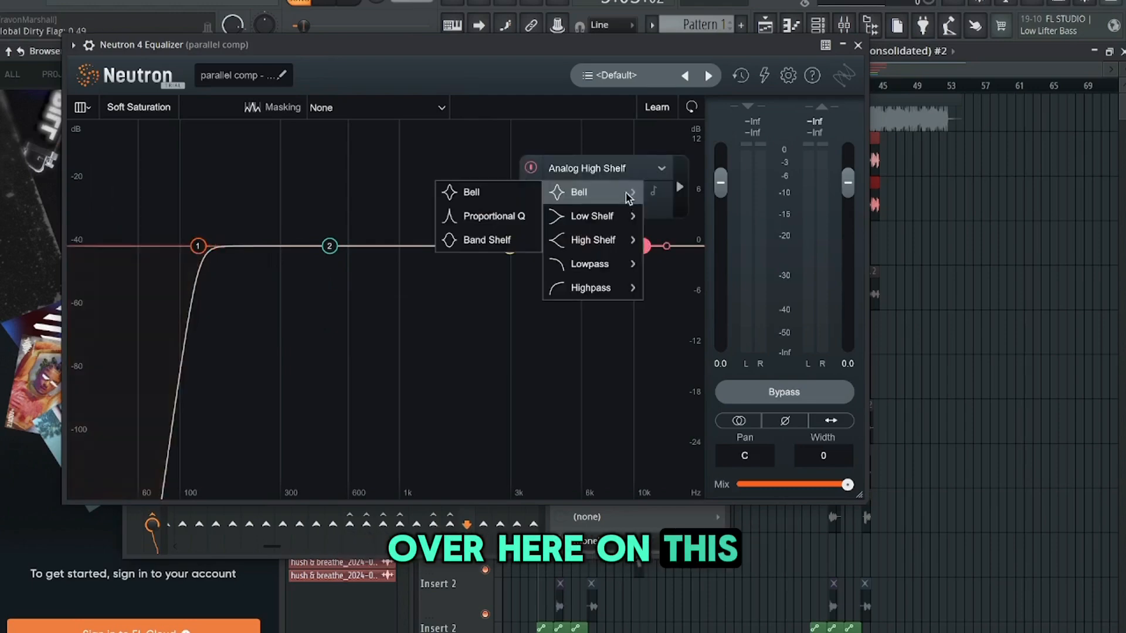
pyautogui.moveTo(622, 240)
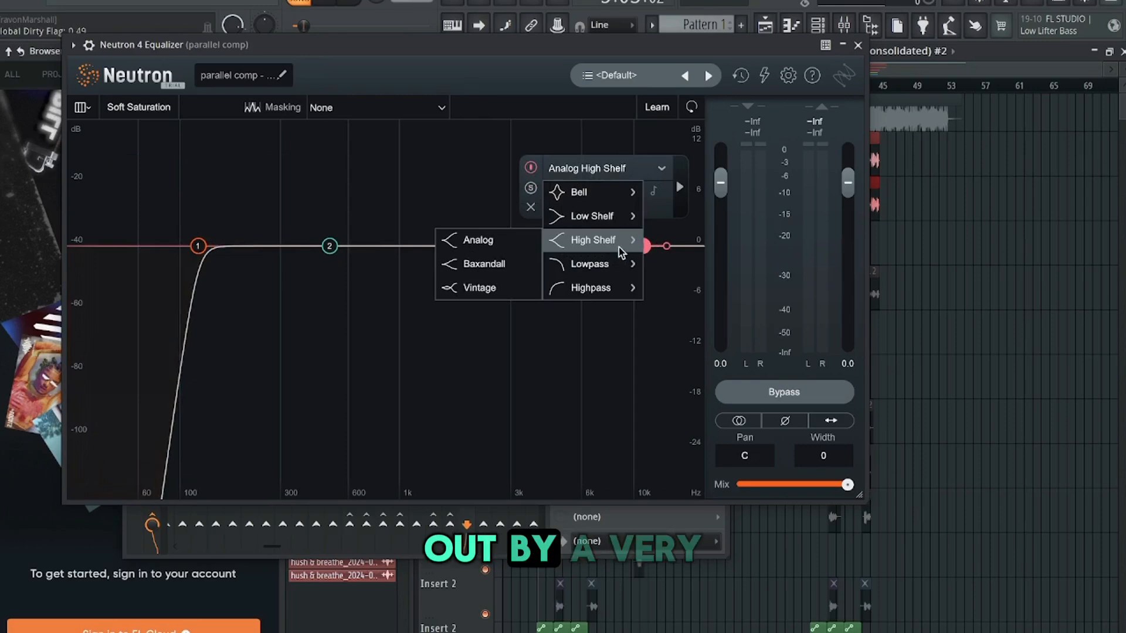
pyautogui.moveTo(590, 216)
pyautogui.click(487, 218)
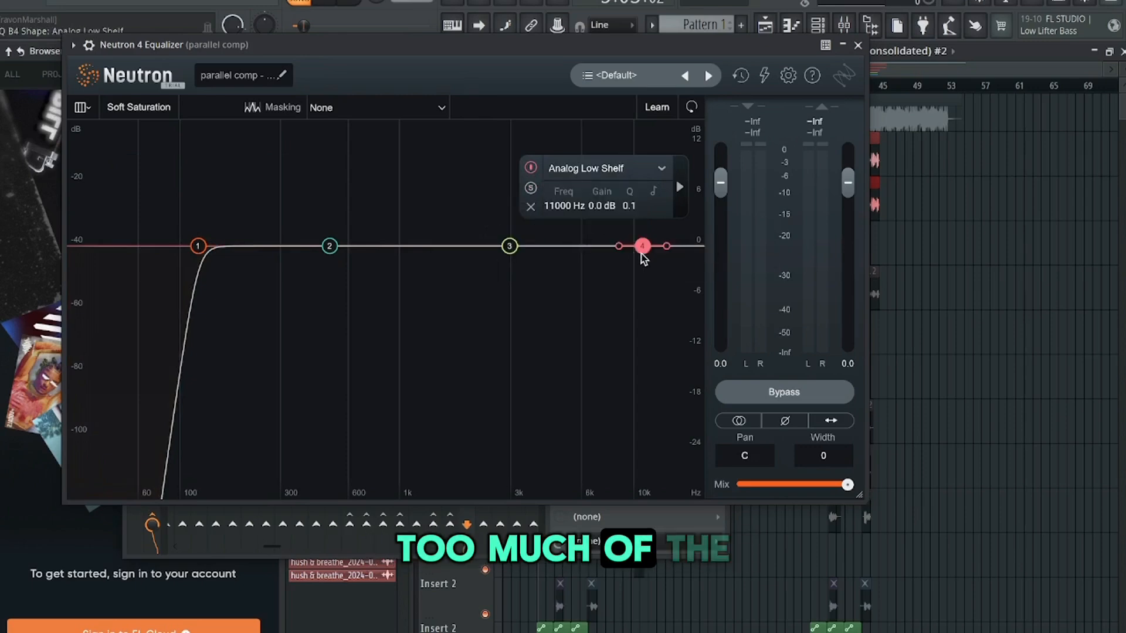
pyautogui.moveTo(643, 260); pyautogui.dragTo(645, 259)
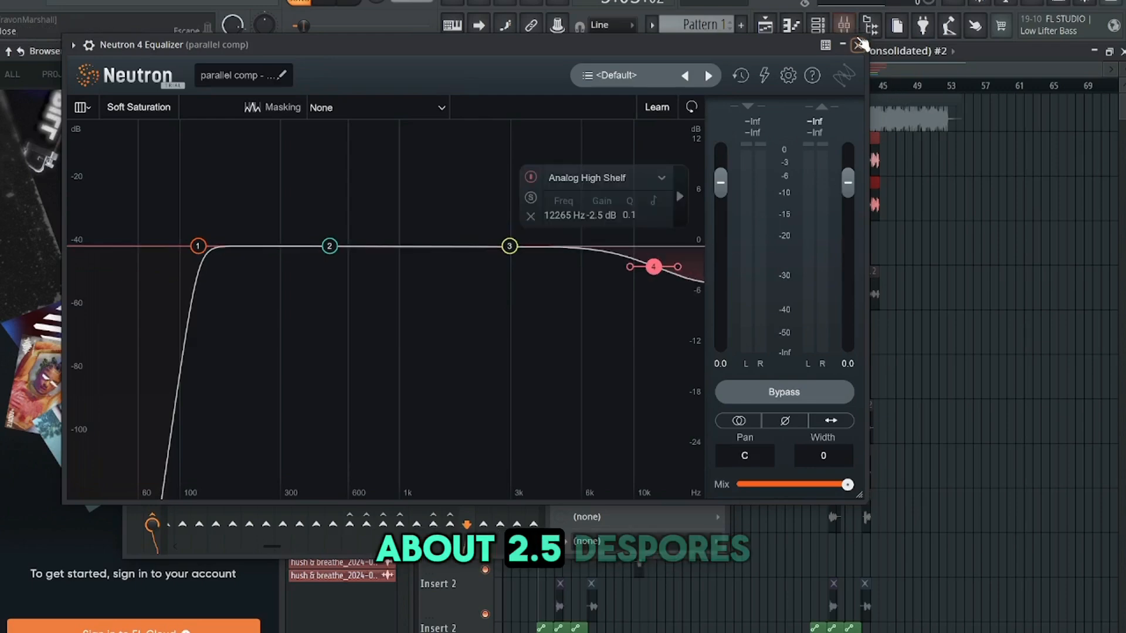
pyautogui.click(858, 44)
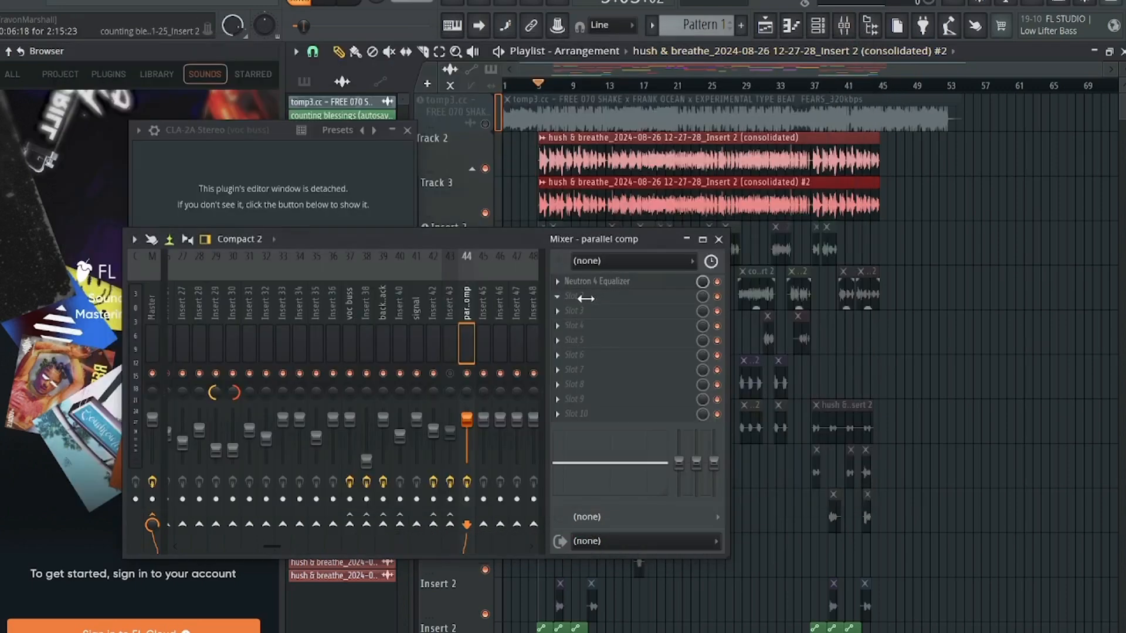
# Load CLA-76 Mono in the second parallel comp slot, set its ratio to 12 and attack to 5, and close its window.
pyautogui.click(560, 297)
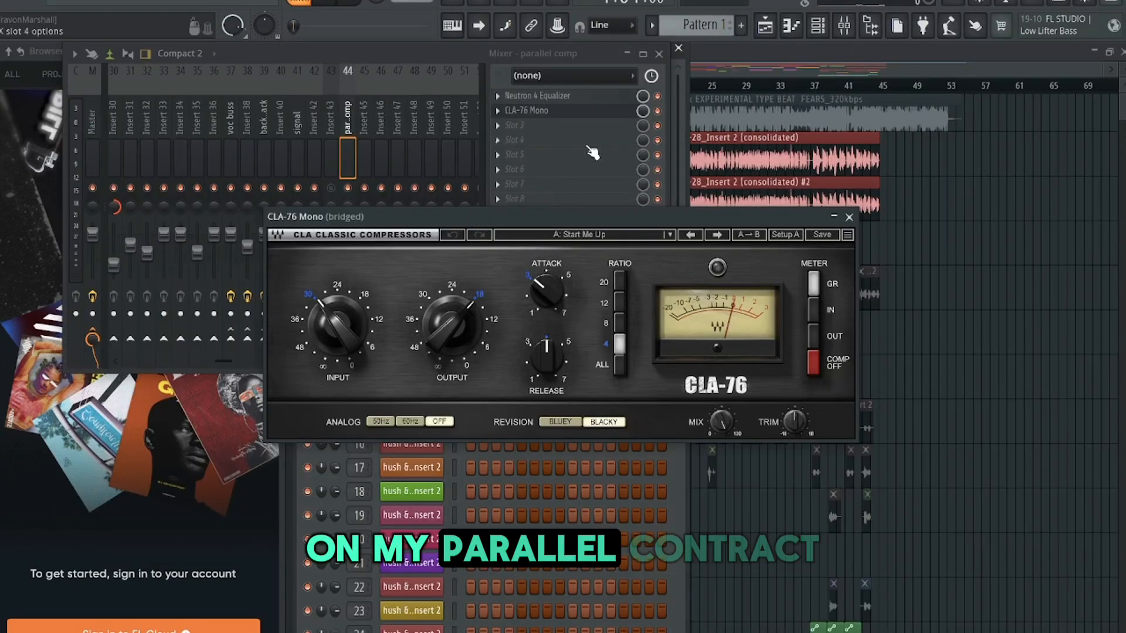
pyautogui.moveTo(467, 216); pyautogui.dragTo(407, 128)
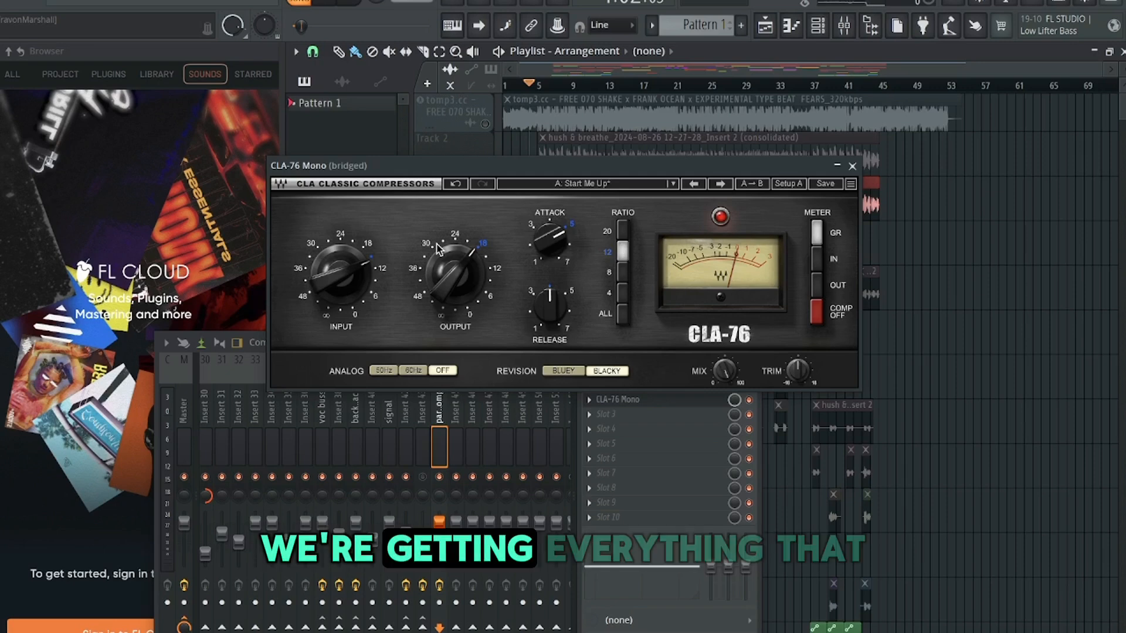
pyautogui.click(852, 167)
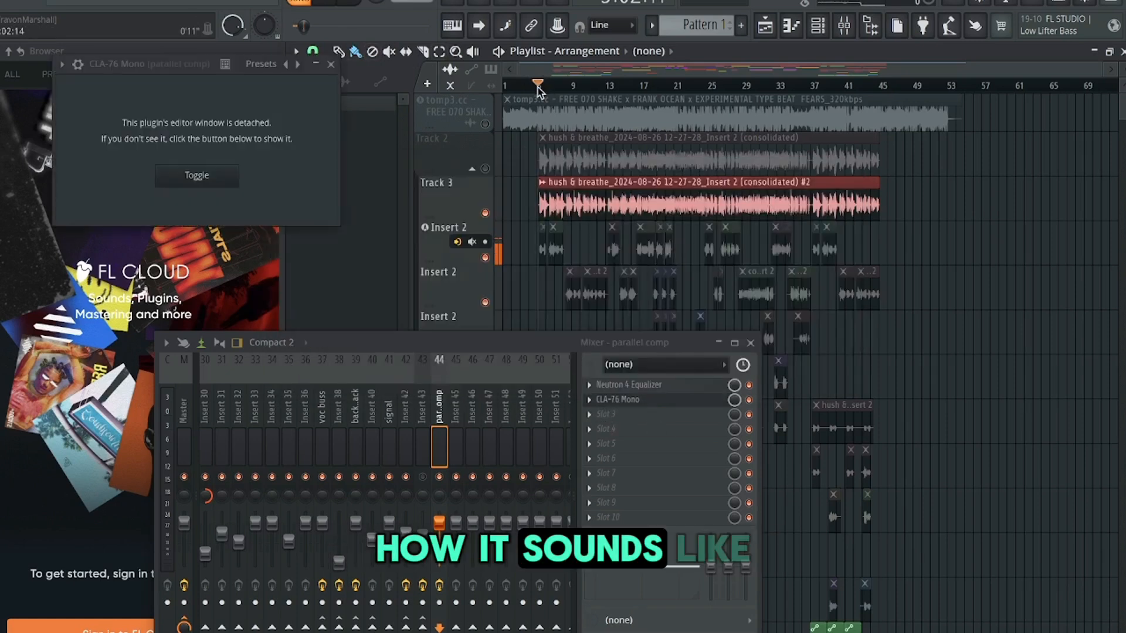
# Play the consolidated vocal on Track 3 and compare it with CLA-76 Mono switched off and on.
pyautogui.press('space')
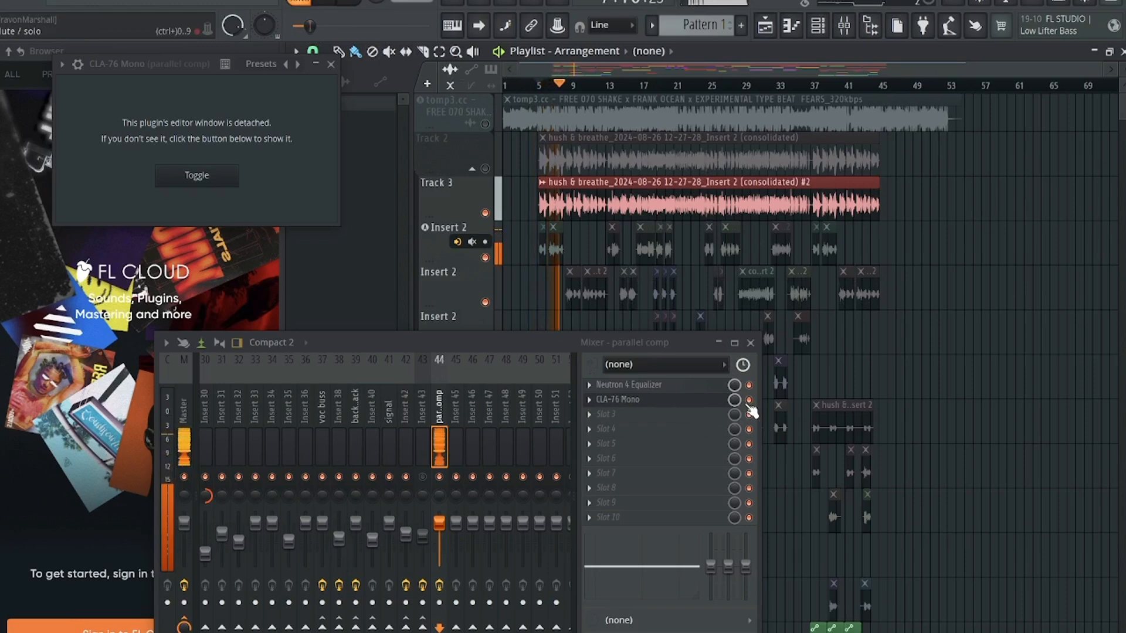
pyautogui.click(749, 400)
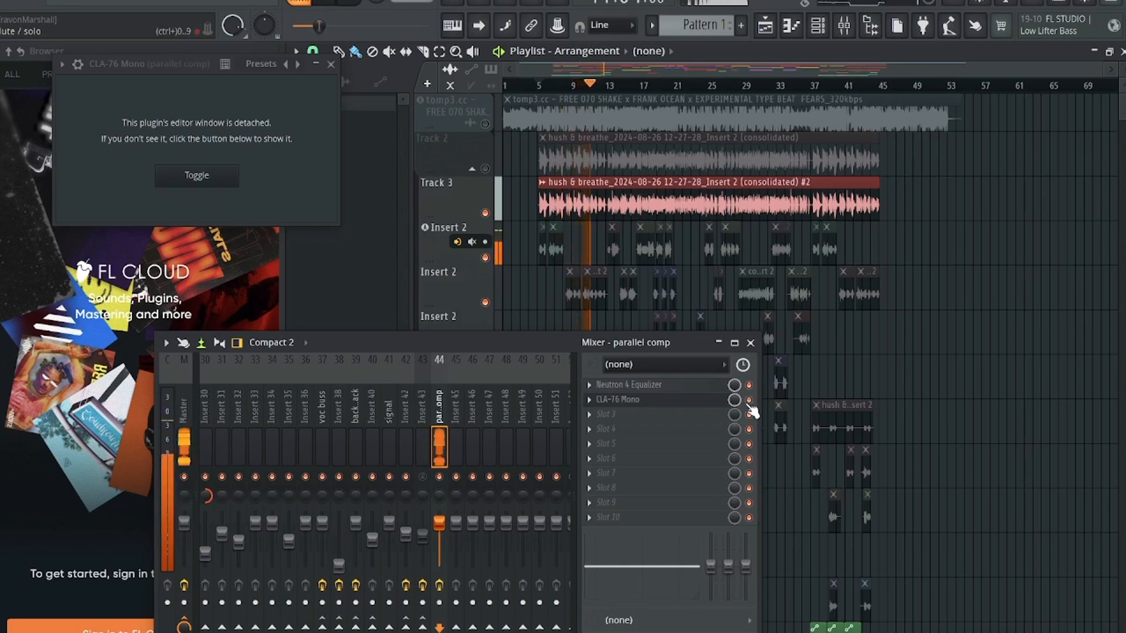
pyautogui.click(749, 401)
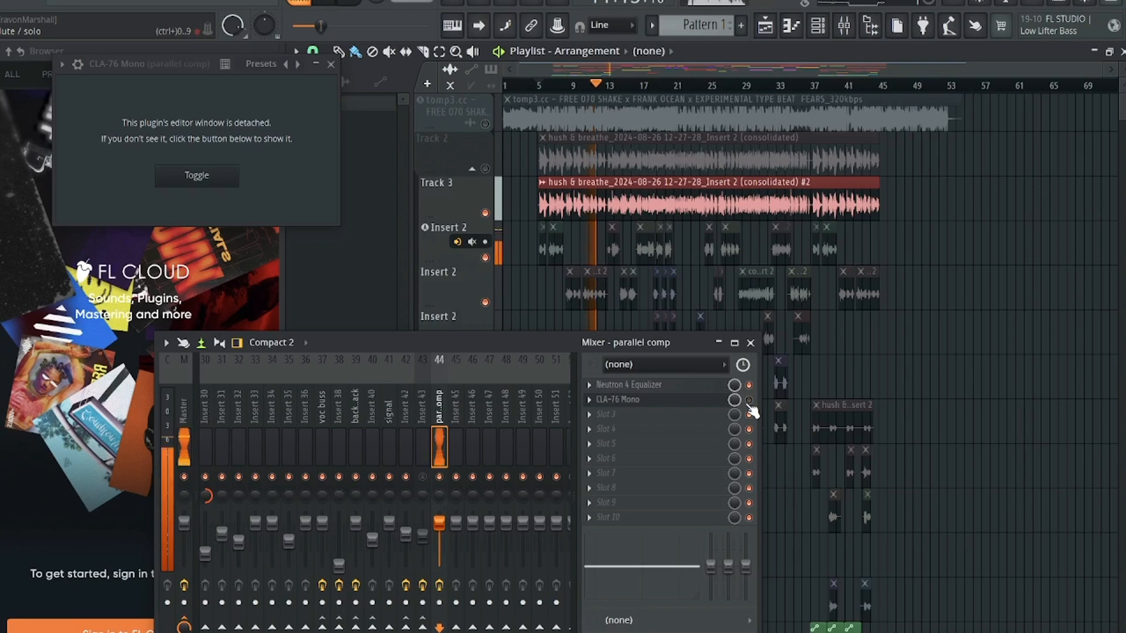
pyautogui.click(749, 400)
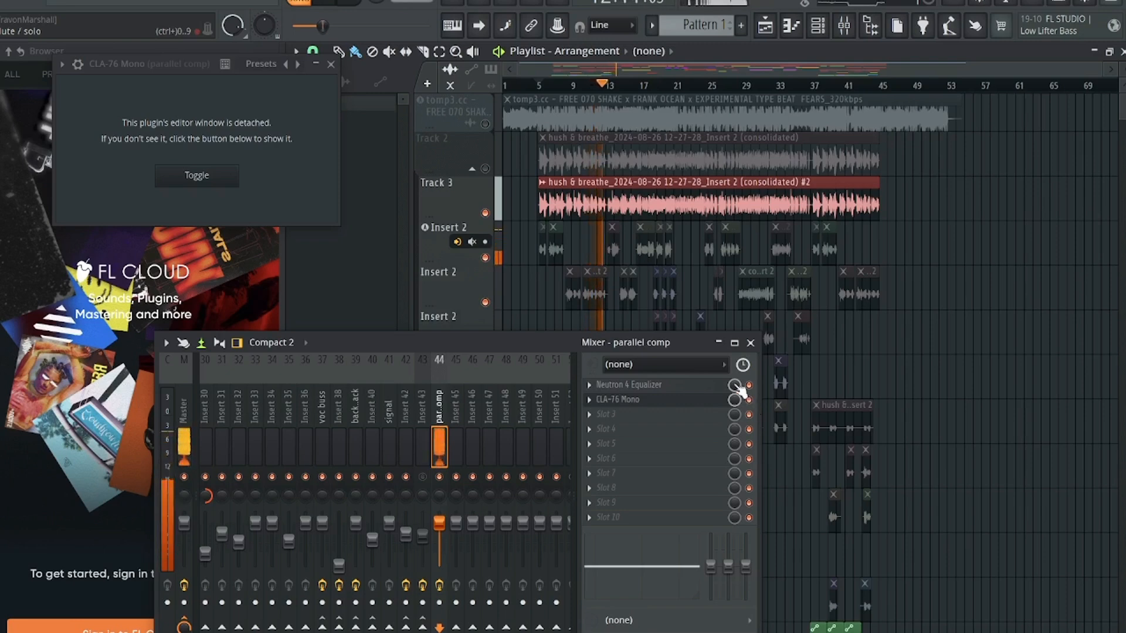
pyautogui.click(328, 3)
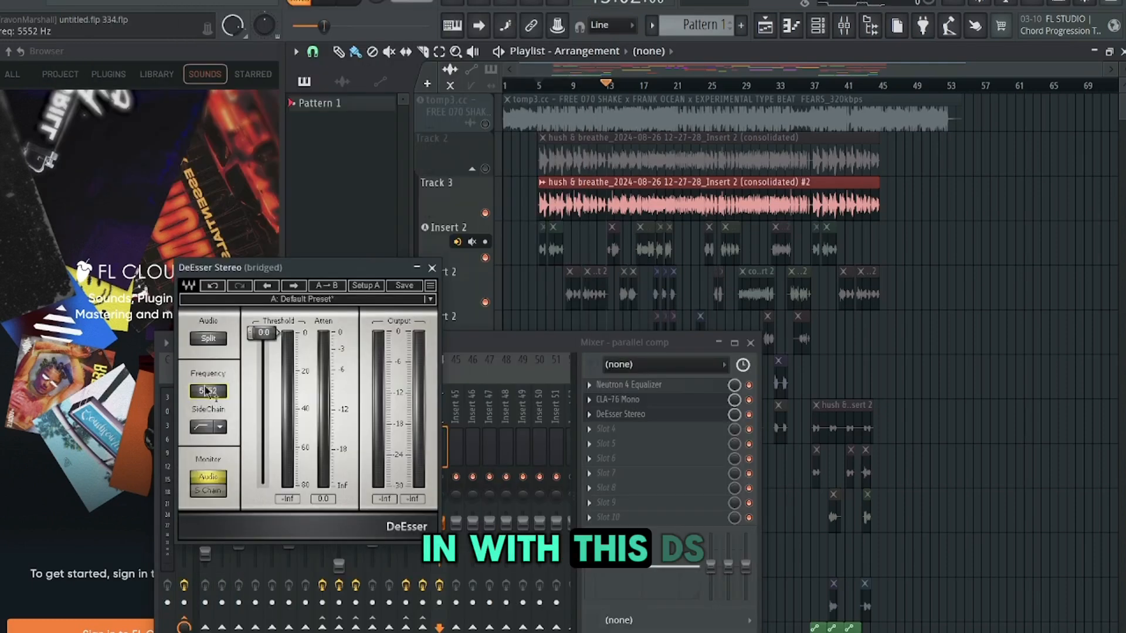
# Set the DeEsser Stereo frequency to 5704 Hz and its threshold to -29.1 dB while auditioning the Track 3 vocal.
pyautogui.moveTo(200, 400); pyautogui.dragTo(203, 400)
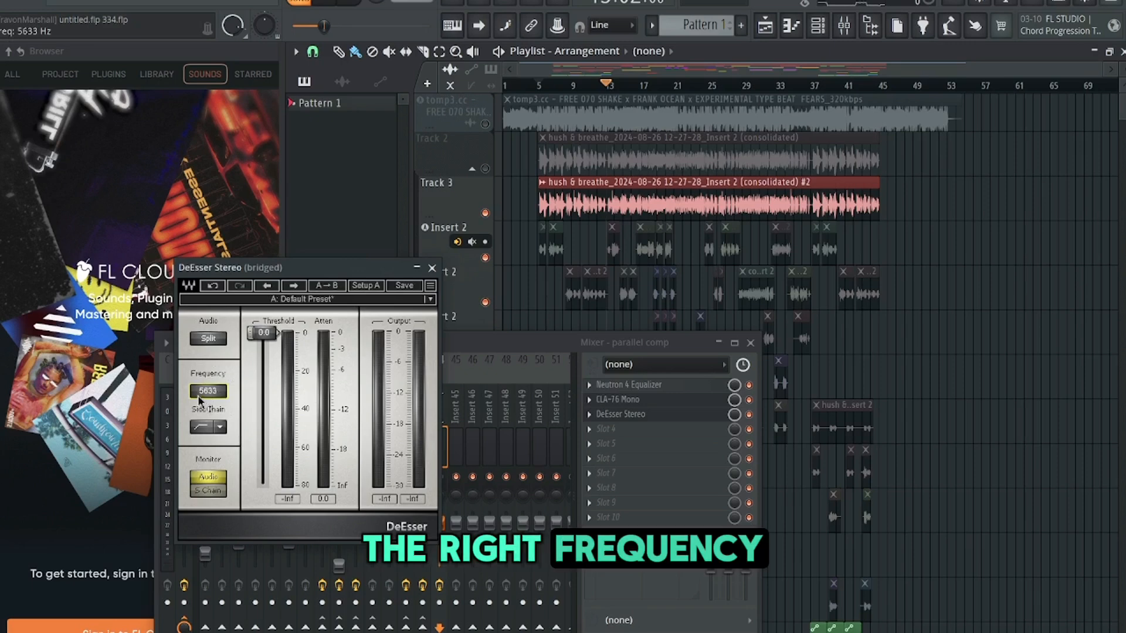
pyautogui.moveTo(262, 333); pyautogui.dragTo(262, 387)
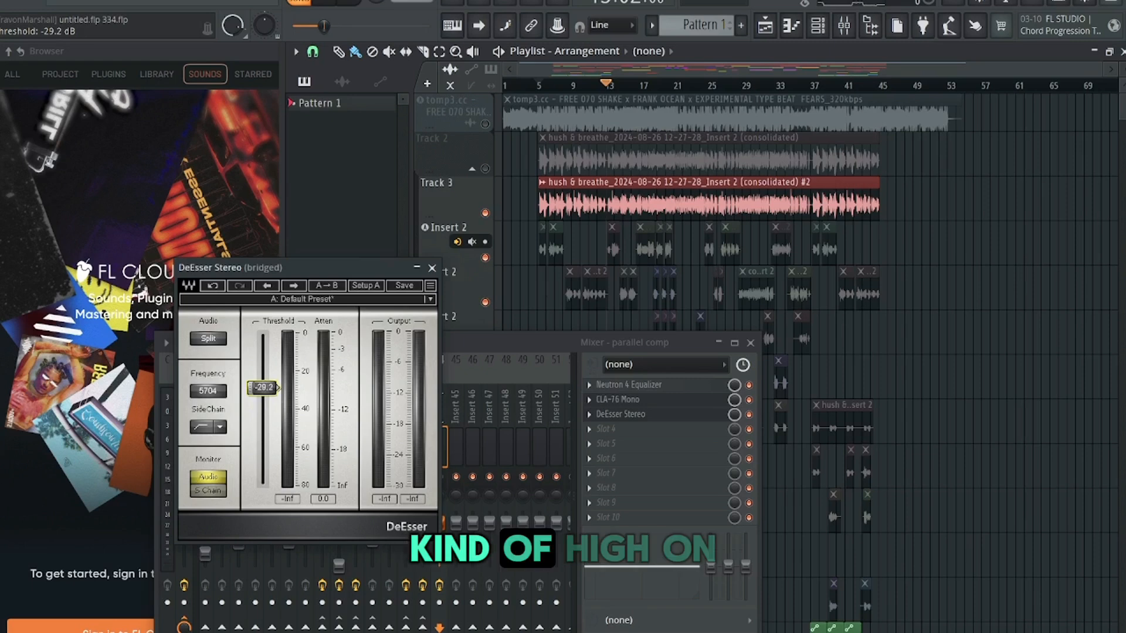
pyautogui.click(544, 83)
pyautogui.press('space')
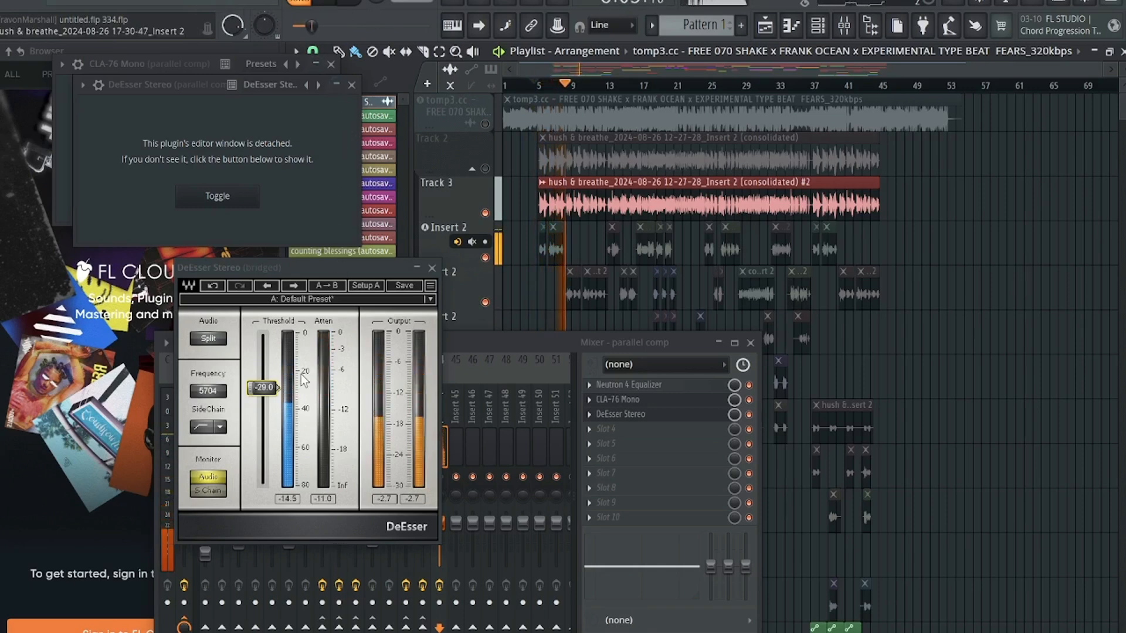
pyautogui.click(263, 388)
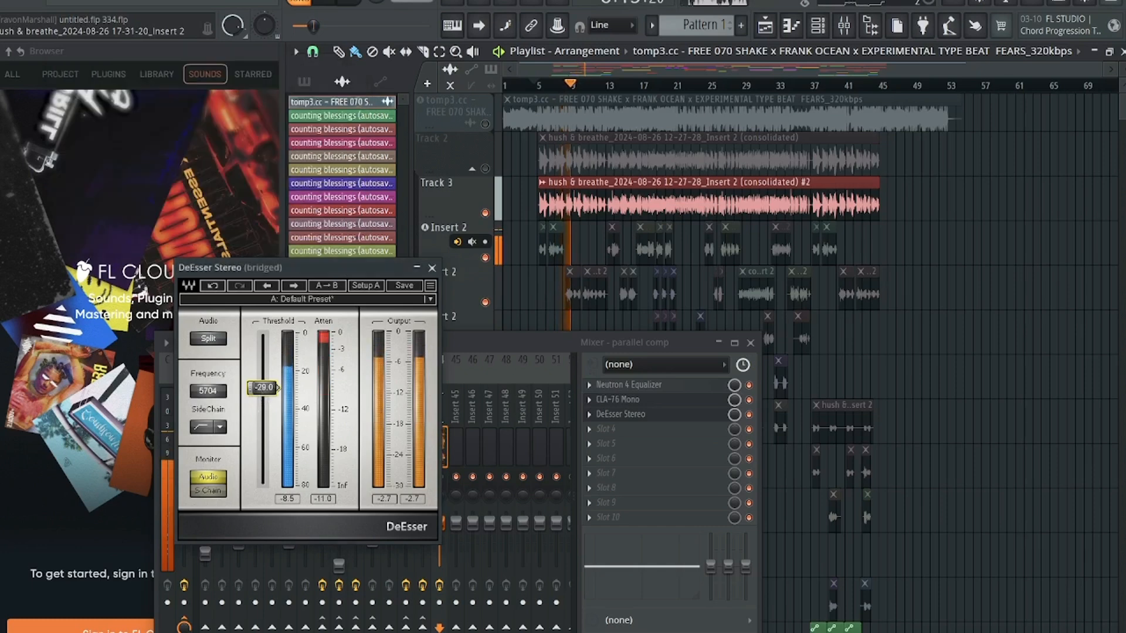
pyautogui.moveTo(263, 387); pyautogui.dragTo(262, 397)
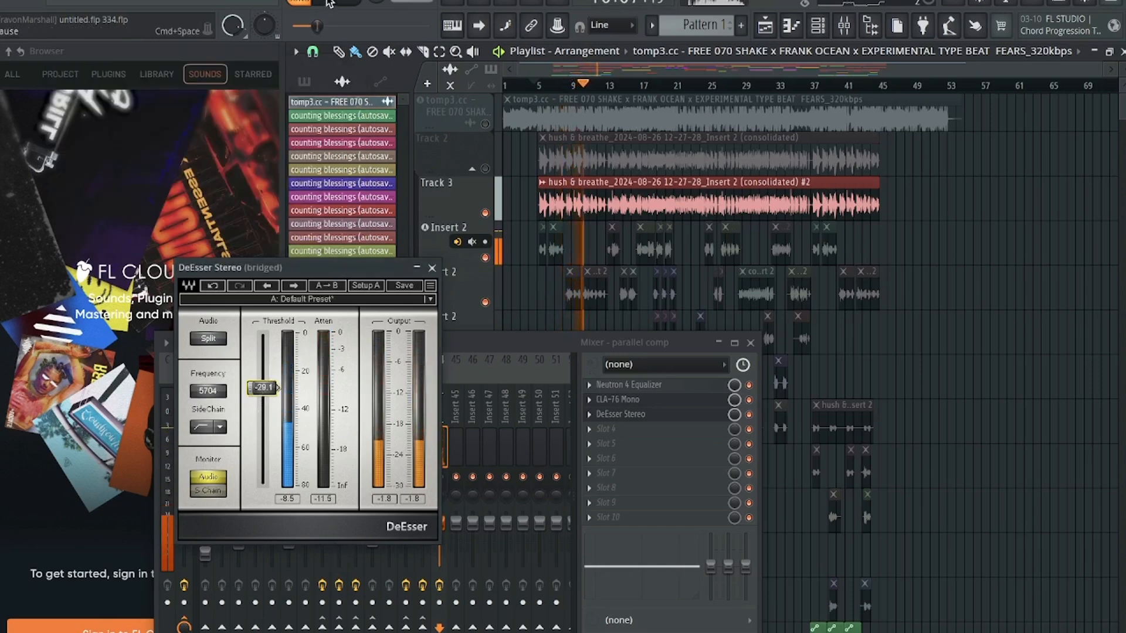
pyautogui.click(328, 2)
pyautogui.press('F10')
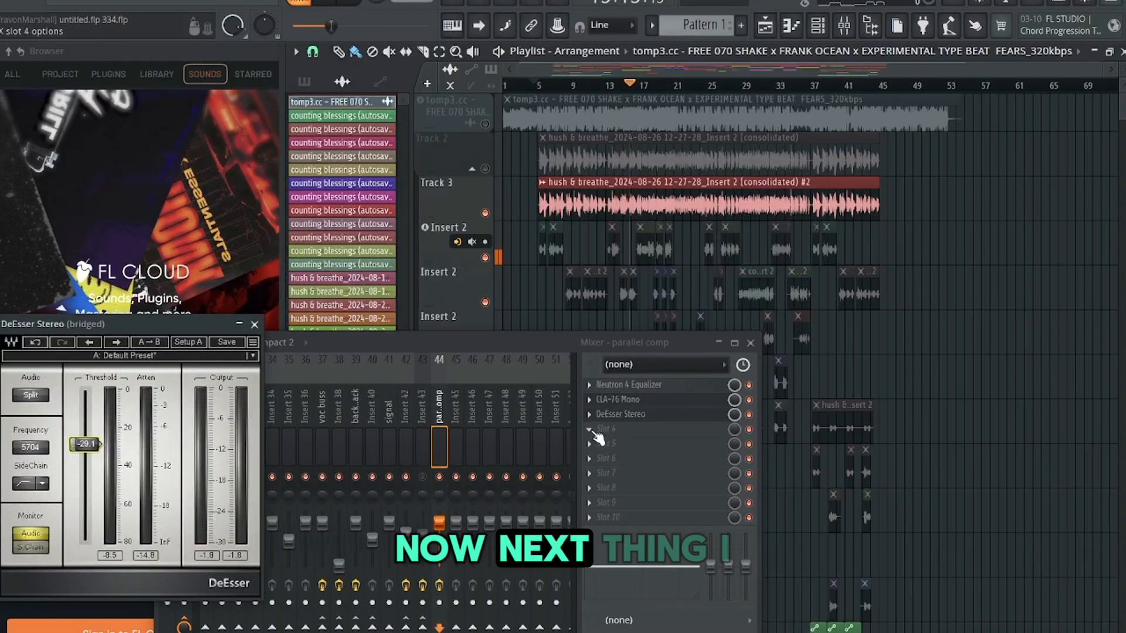
# Load a second Neutron 4 Equalizer in slot 4 of the parallel comp track and open its editor.
pyautogui.click(589, 300)
pyautogui.moveTo(608, 302)
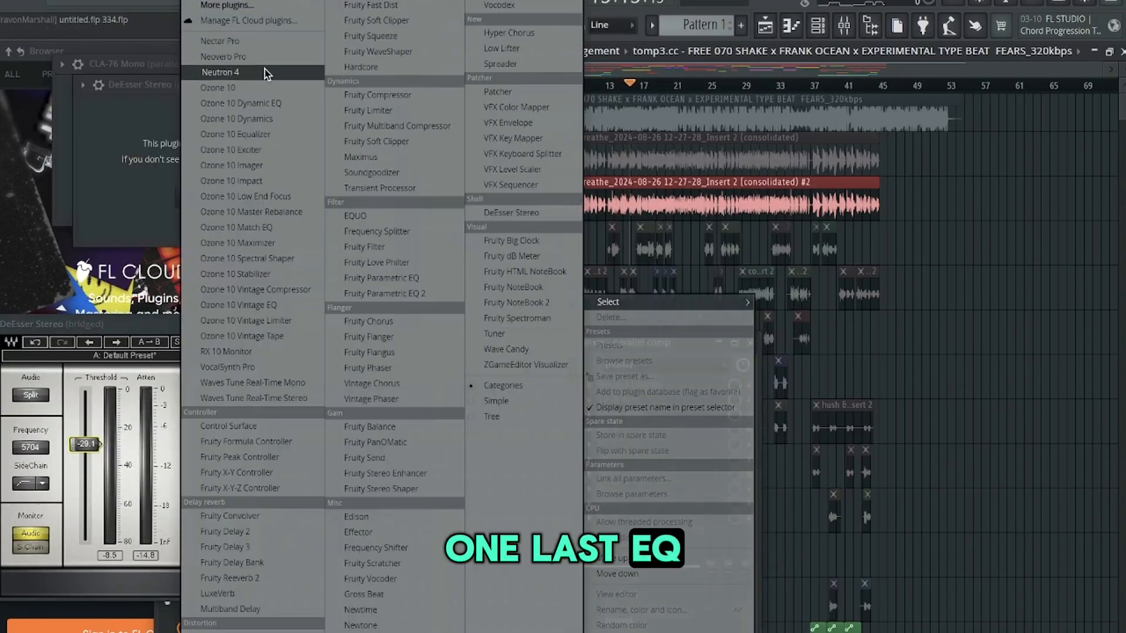
pyautogui.click(264, 73)
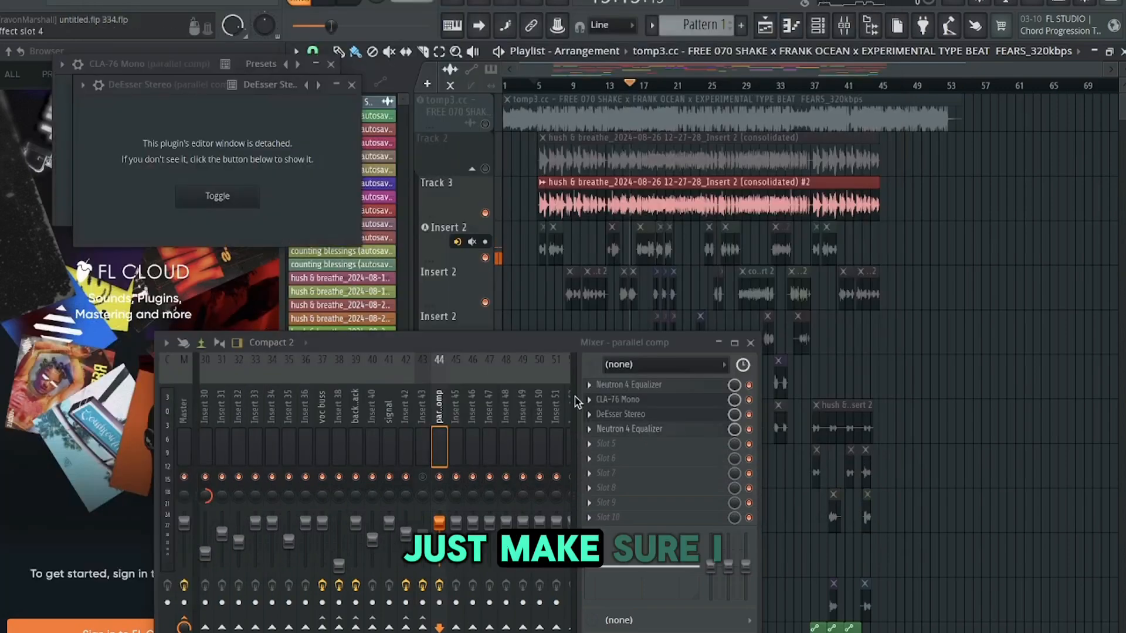
pyautogui.click(627, 429)
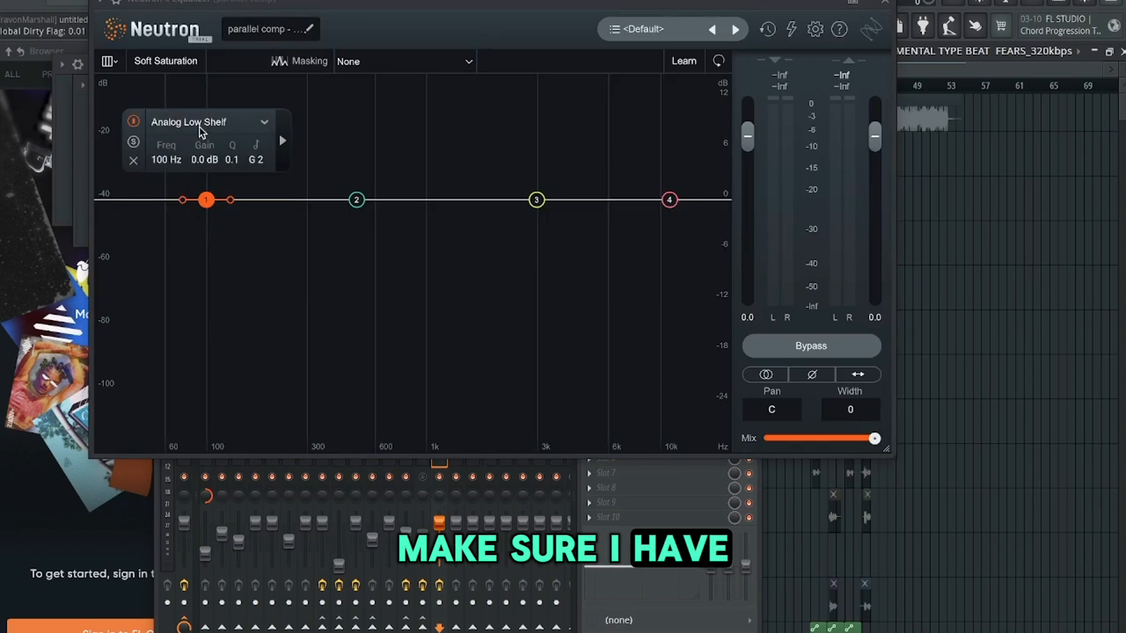
# Turn band 1 of the second equalizer into a Flat Highpass and adjust its slope and cutoff frequency.
pyautogui.click(202, 130)
pyautogui.moveTo(188, 244)
pyautogui.click(280, 240)
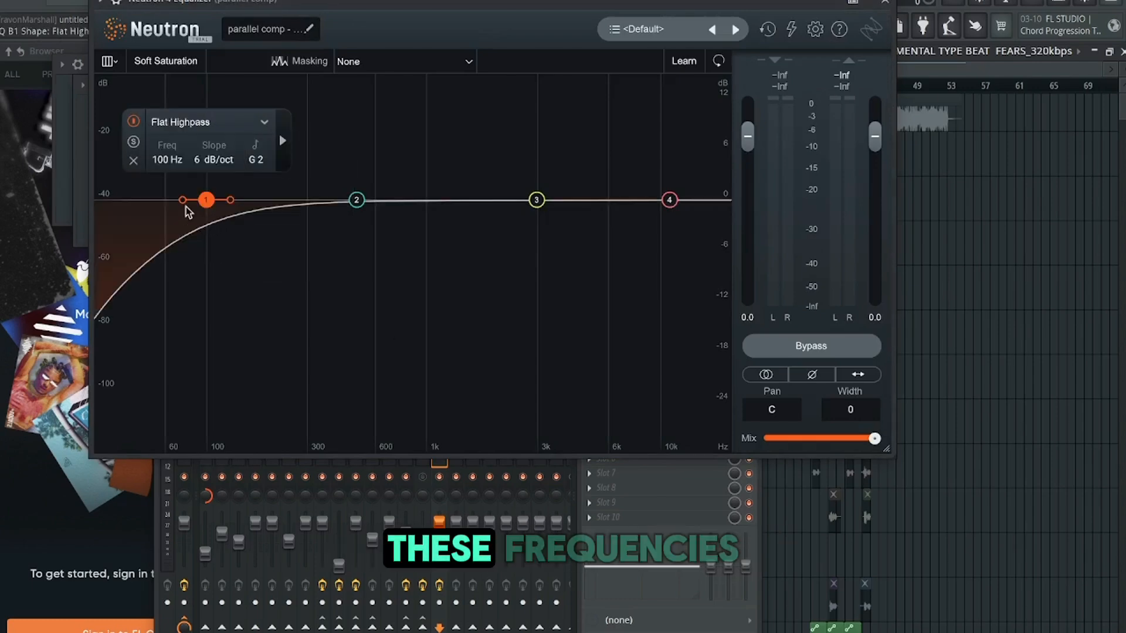
pyautogui.moveTo(184, 203); pyautogui.dragTo(203, 203)
pyautogui.moveTo(207, 202); pyautogui.dragTo(232, 203)
pyautogui.moveTo(233, 203); pyautogui.dragTo(226, 203)
# Set band 4 of the second equalizer to an Analog High Shelf and lower its gain slightly.
pyautogui.click(670, 201)
pyautogui.click(626, 124)
pyautogui.click(509, 194)
pyautogui.moveTo(670, 202); pyautogui.dragTo(670, 230)
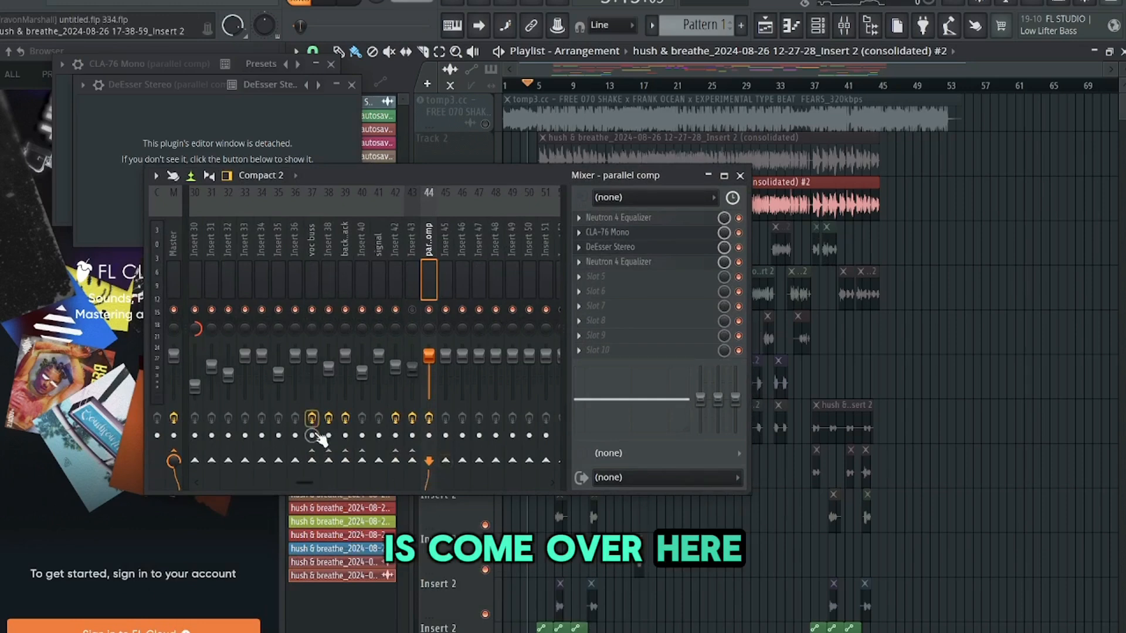
# Route the parallel comp mixer track only to voc buss, and unmute the original vocal clips in the playlist.
pyautogui.click(312, 461)
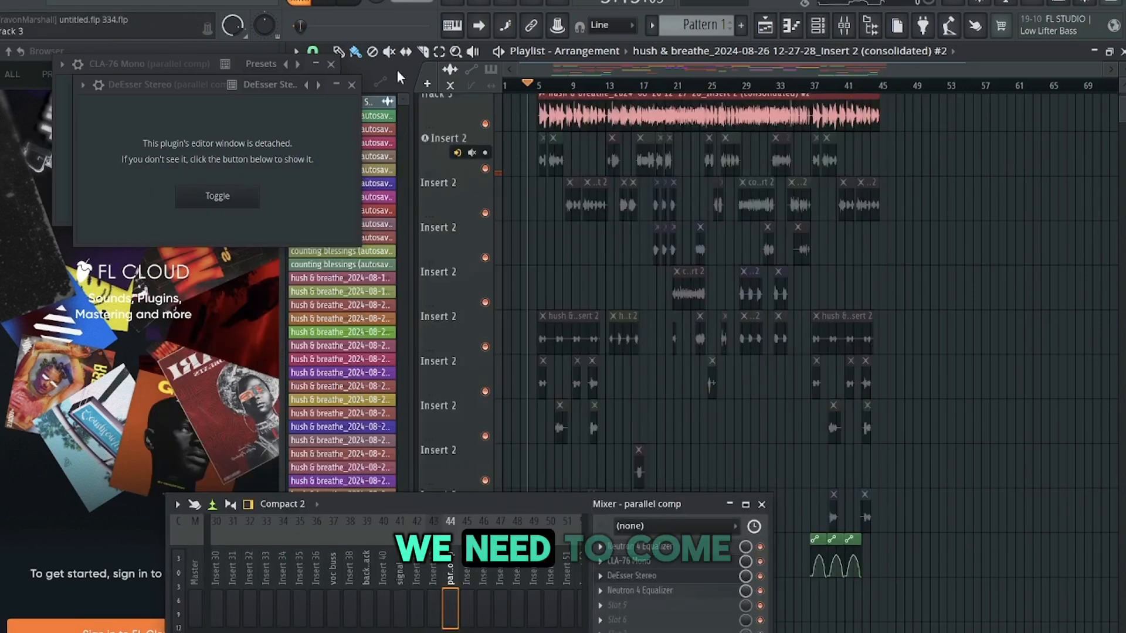
pyautogui.click(389, 51)
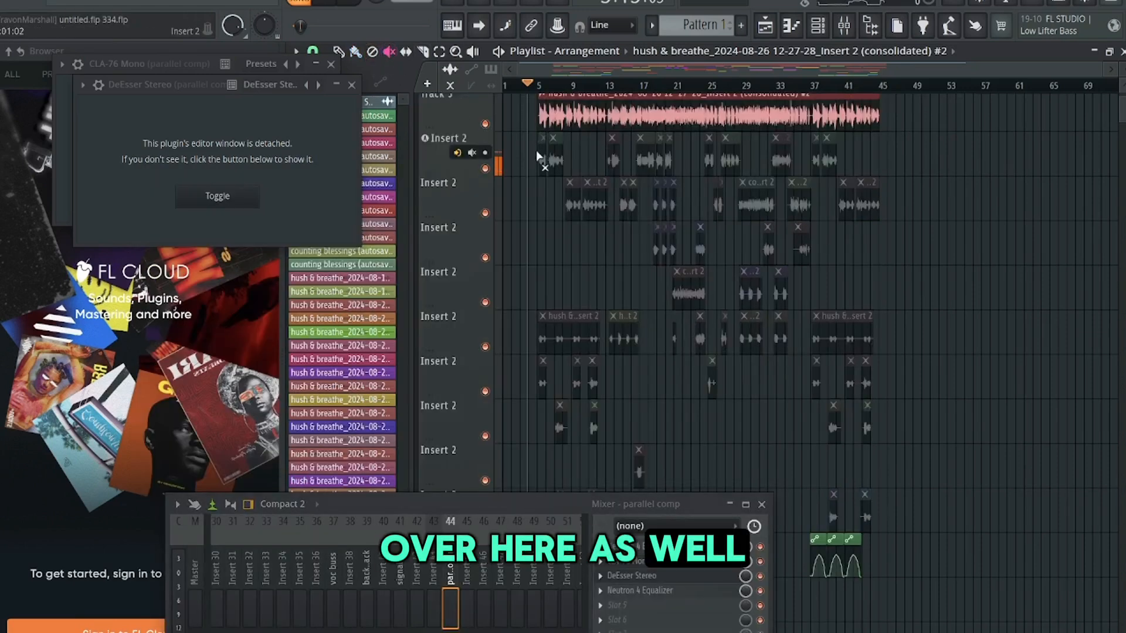
pyautogui.moveTo(536, 150)
pyautogui.mouseDown()
pyautogui.moveTo(878, 162)
pyautogui.moveTo(739, 199)
pyautogui.moveTo(542, 227)
pyautogui.mouseUp()
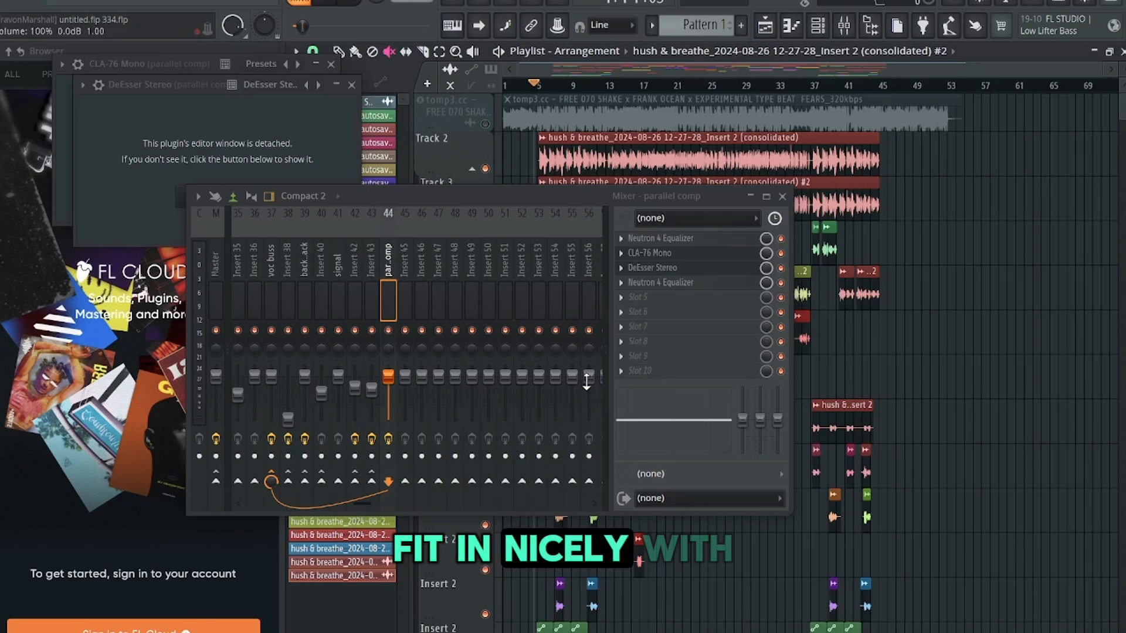
# Play all vocals together and lower the parallel comp fader to blend it under the main vocals.
pyautogui.press('space')
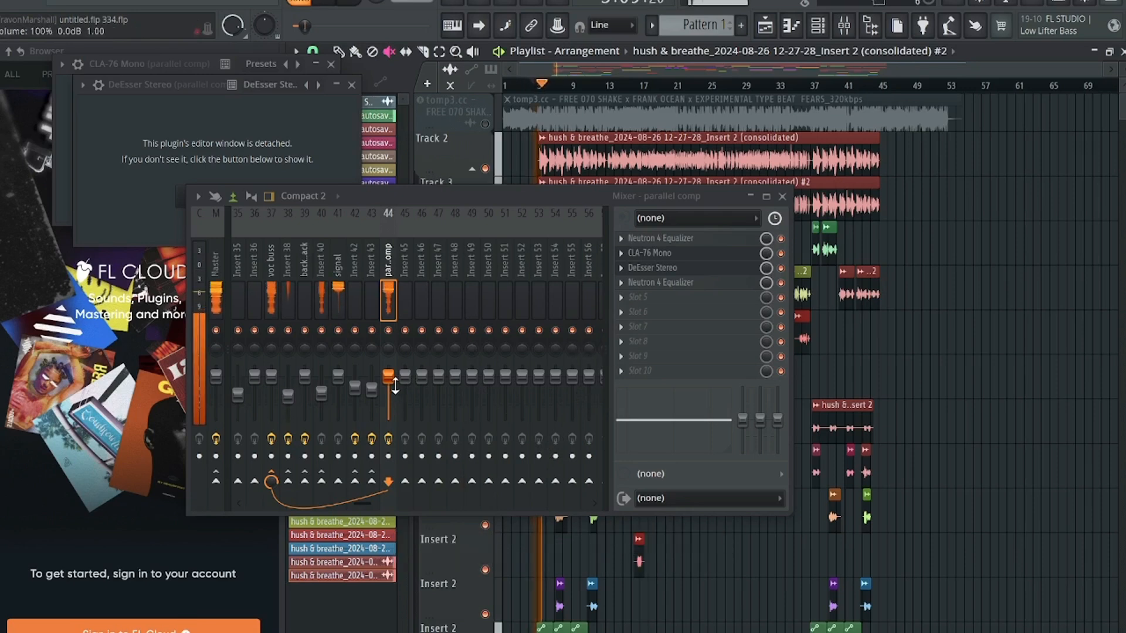
pyautogui.moveTo(392, 385); pyautogui.dragTo(388, 403)
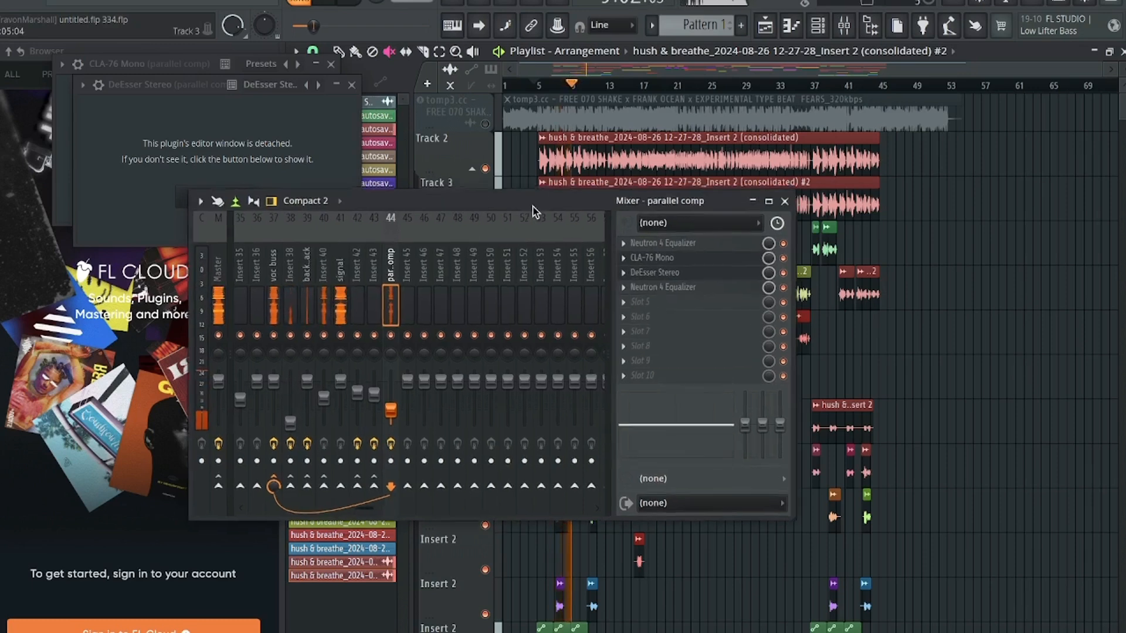
pyautogui.moveTo(530, 200); pyautogui.dragTo(535, 356)
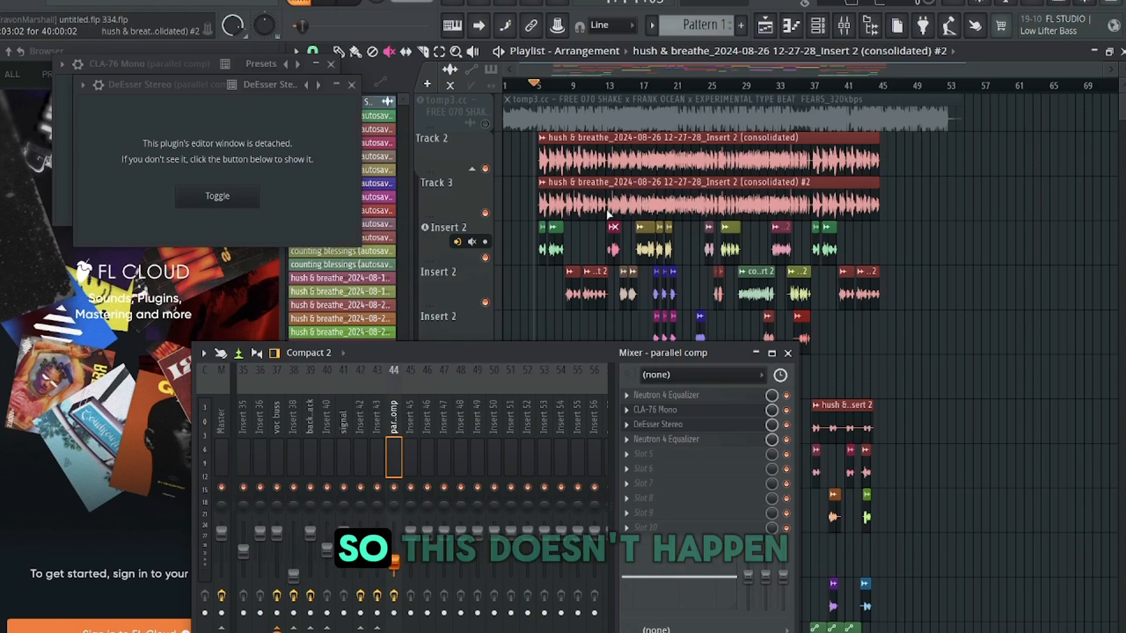
# Unmute the beat on the first playlist track, play the full mix, and select the voc buss mixer track.
pyautogui.moveTo(441, 354); pyautogui.dragTo(490, 316)
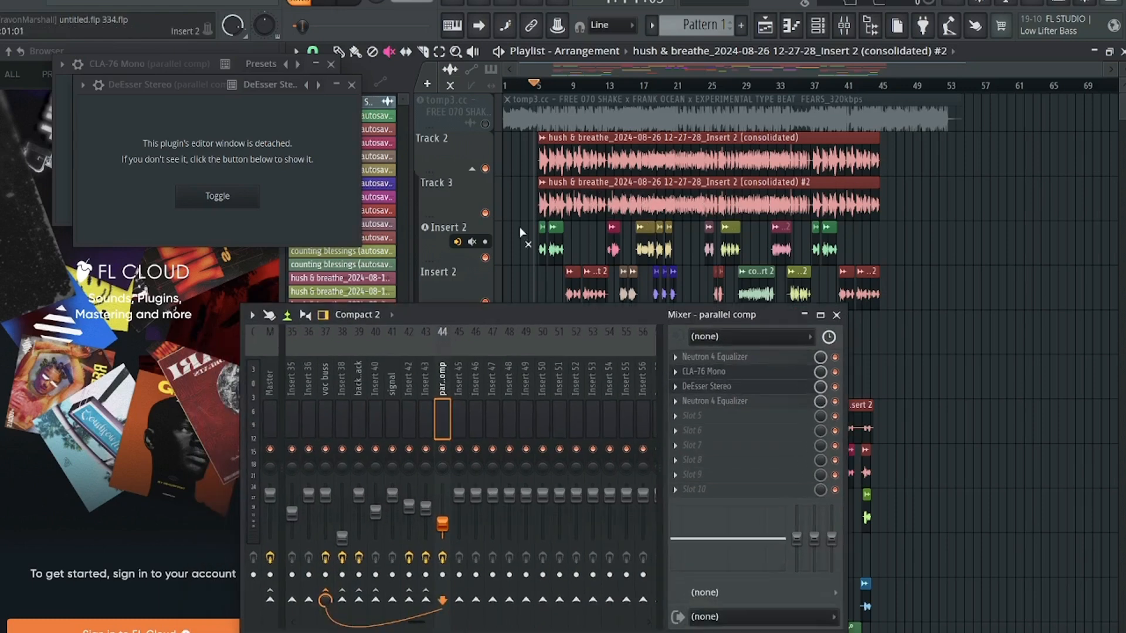
pyautogui.click(485, 124)
pyautogui.press('space')
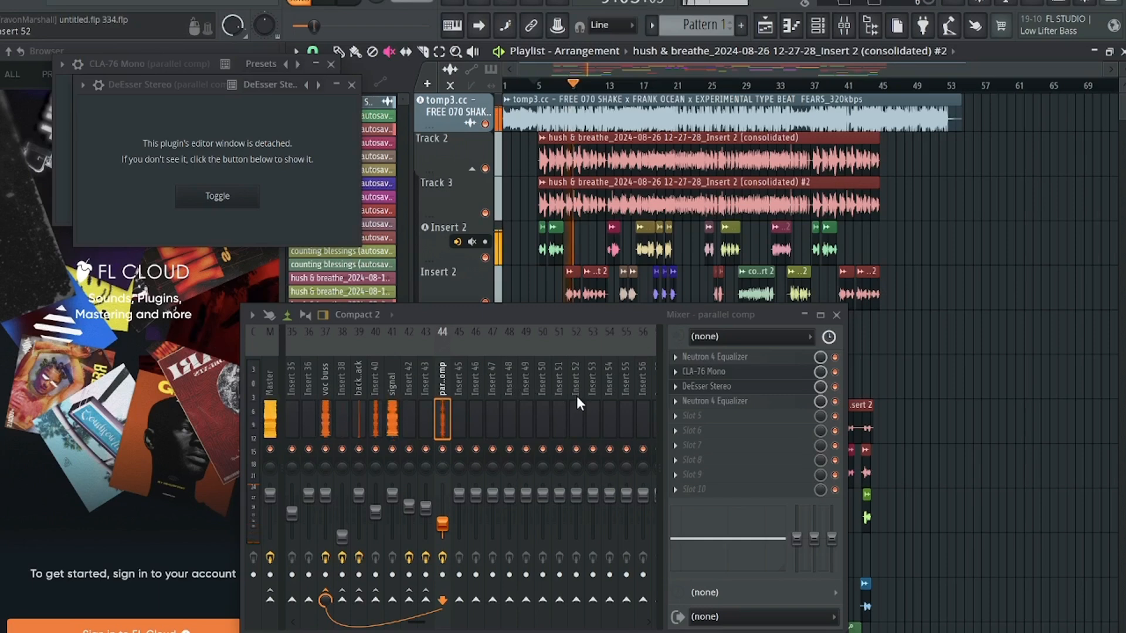
pyautogui.click(320, 414)
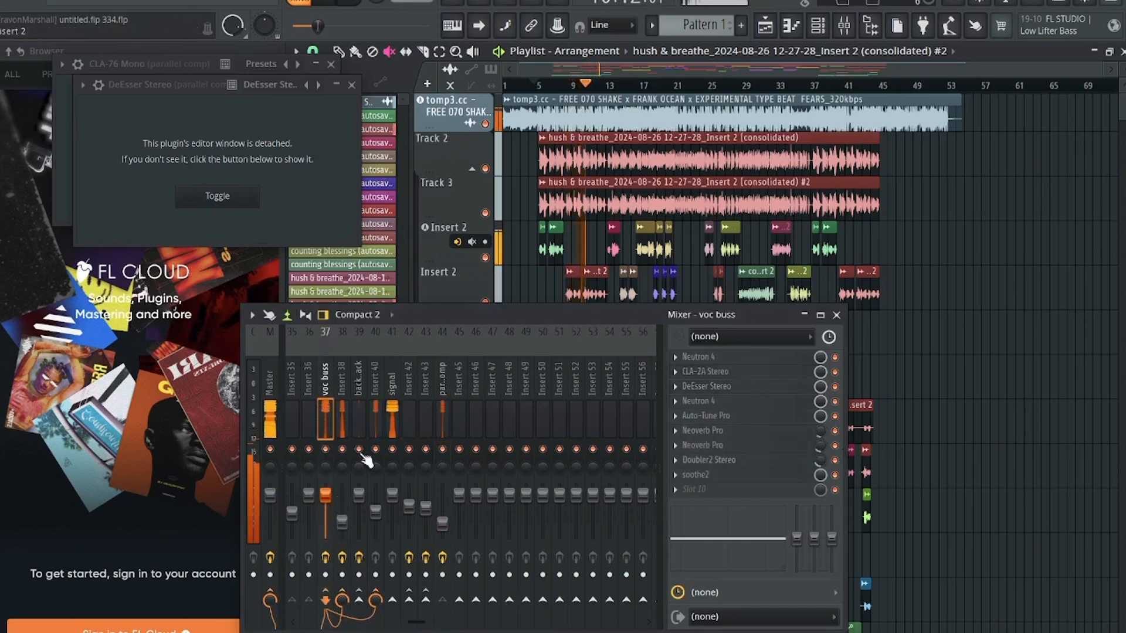